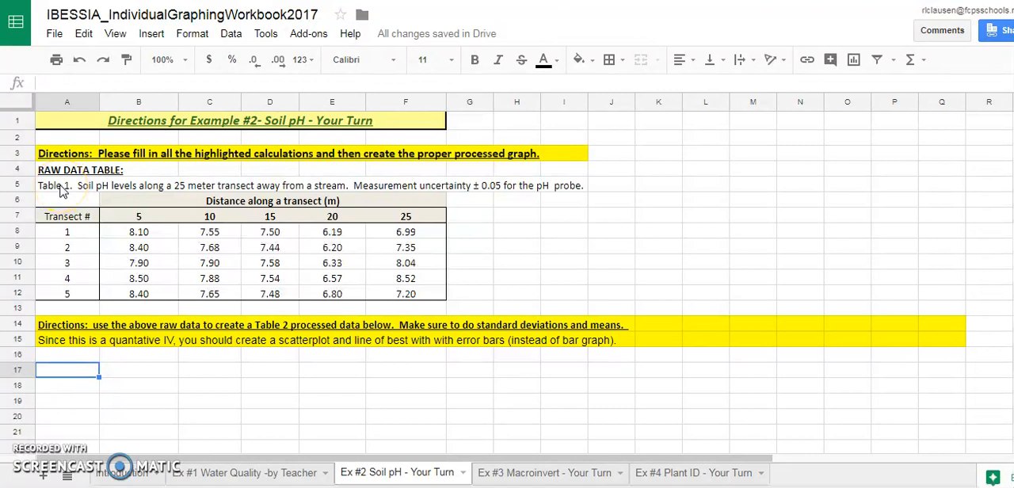
Copy the Table 1 title from A5 into A17 and renumber the copy as Table 2.
click(63, 192)
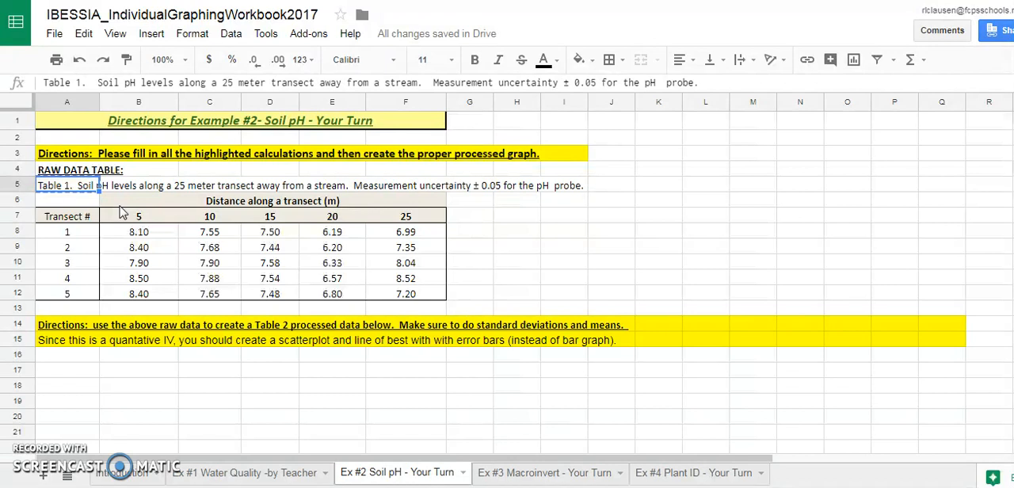
click(79, 372)
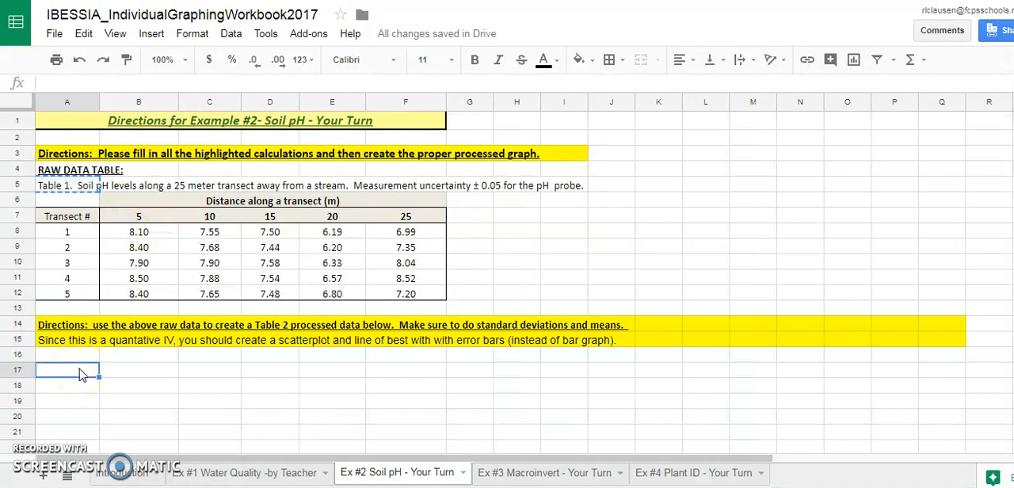
text(Table 1.  Soil pH levels along a 25 meter transect away from a stream.  Measurement uncertainty ± 0.05 for the pH  probe.)
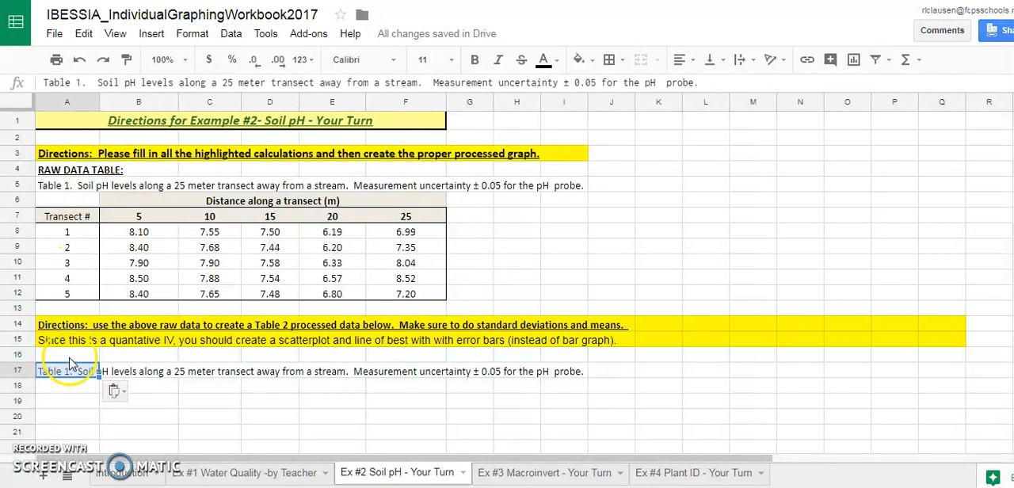
click(80, 82)
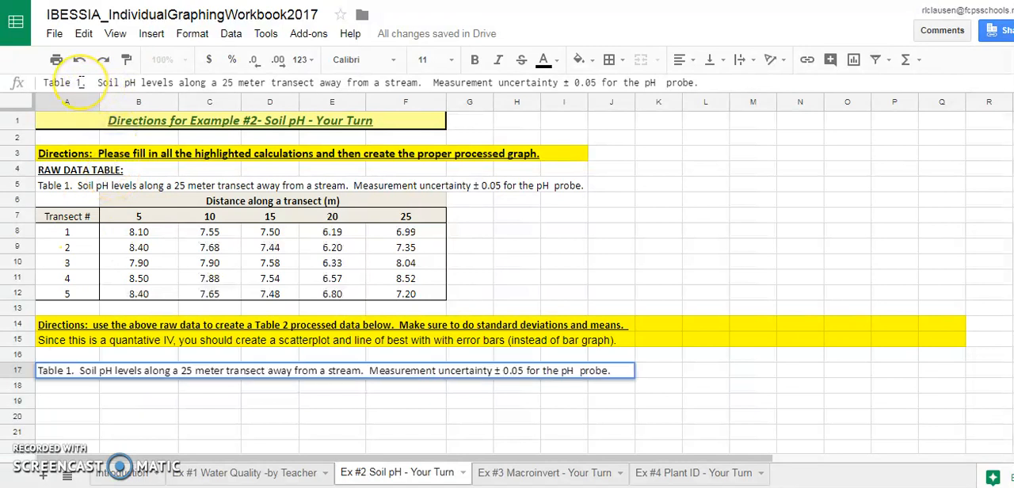
key(BackSpace)
text(2)
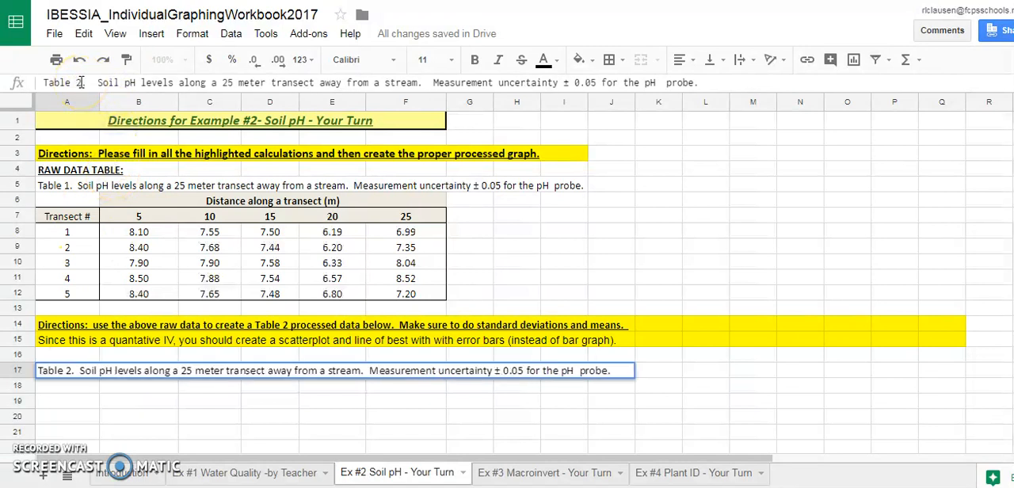
Insert "Average" before "Soil pH levels" in the Table 2 title.
click(174, 82)
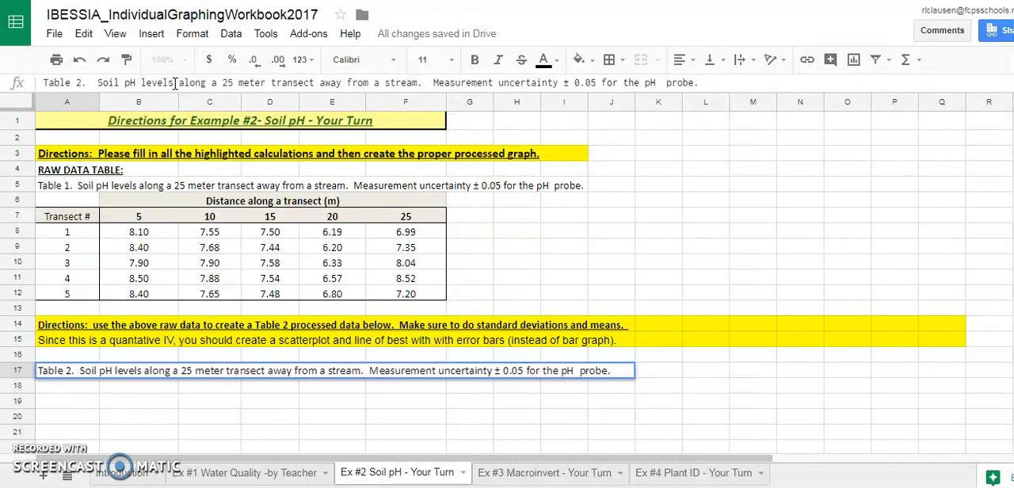
key(ctrl+z)
text(Aver)
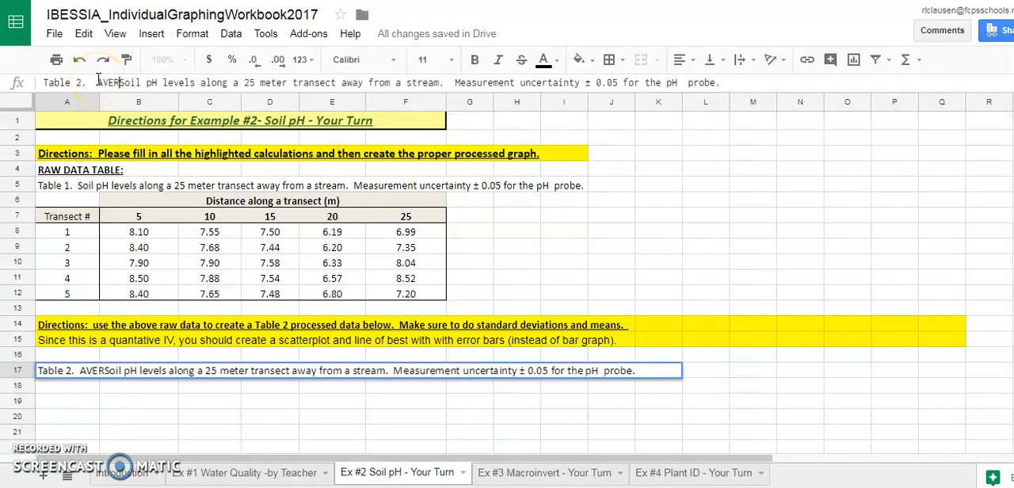
text(age)
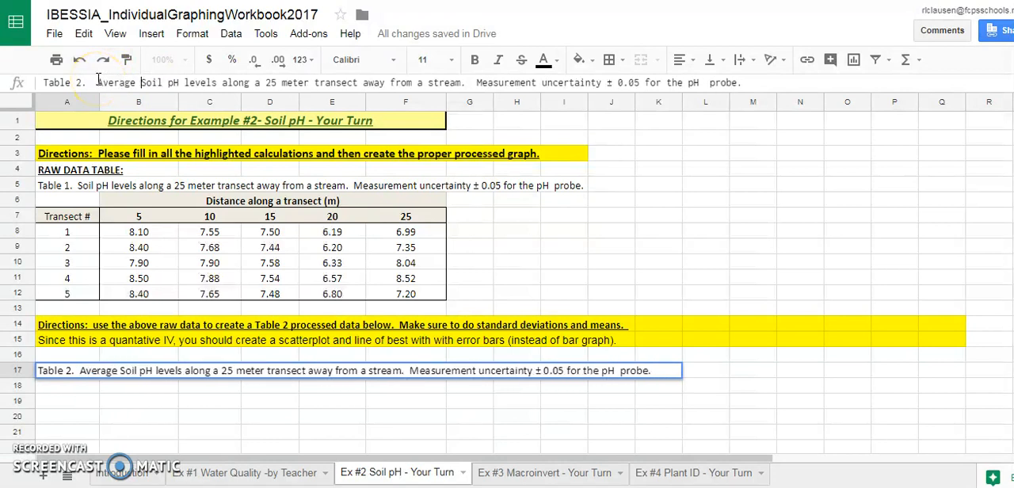
Add "(n=5) and standard deviations" after "Soil pH levels" in the Table 2 title and commit the cell.
click(216, 82)
text(( alon)
key(BackSpace)
text(n)
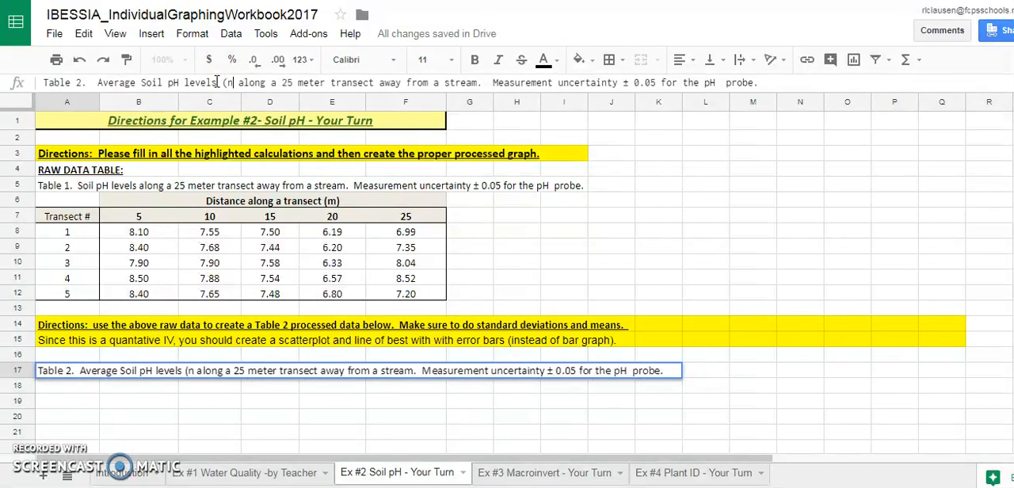
key(BackSpace)
text(=5) and standard devia)
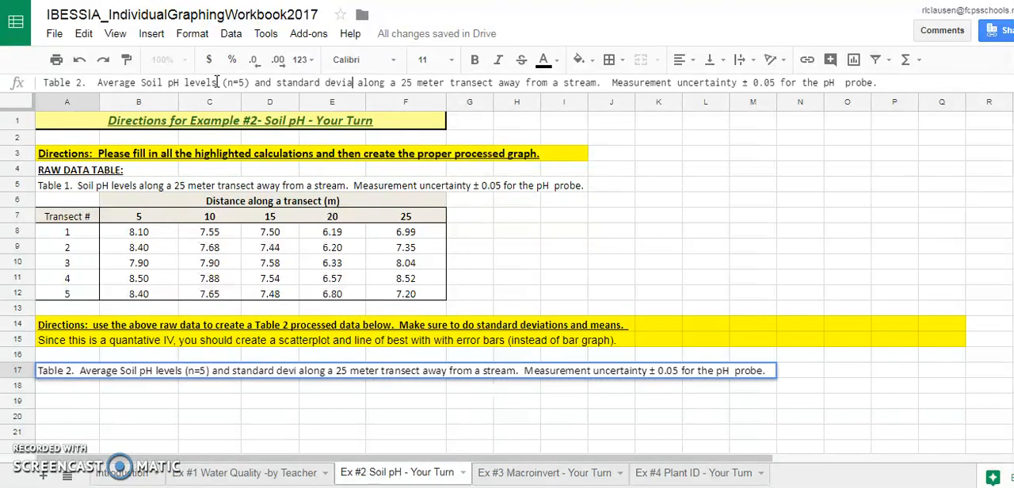
text(tions)
click(288, 281)
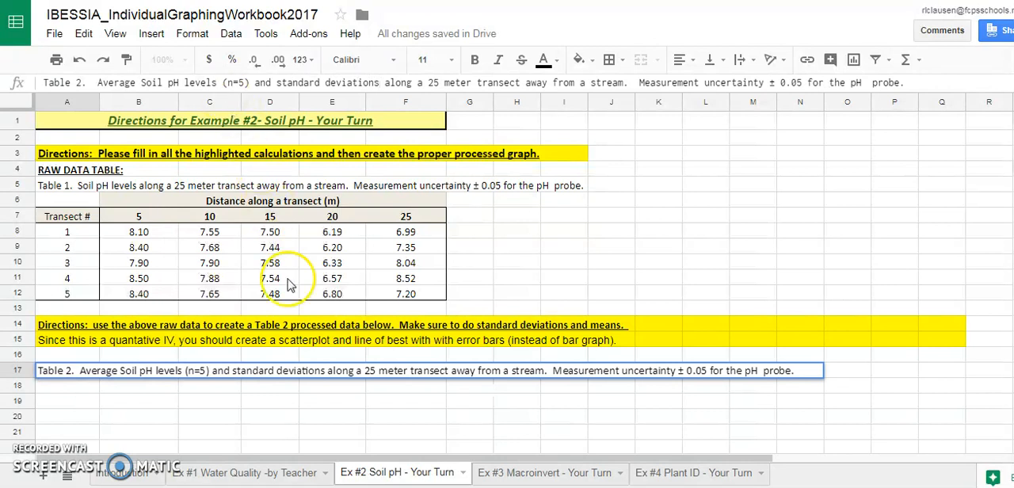
click(220, 425)
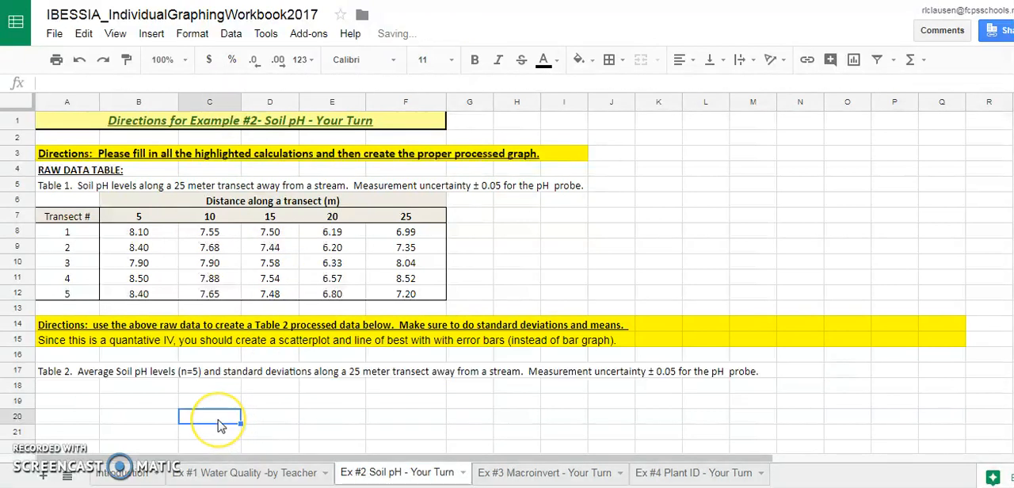
Copy the raw table's "Distance along a transect (m)" header and its distance row, B6:F7, to B18 under the Table 2 title.
click(266, 388)
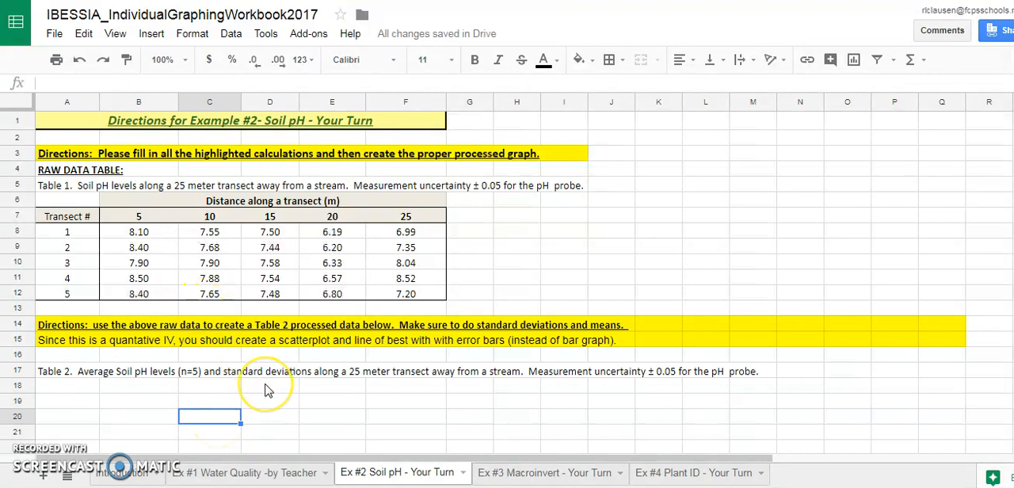
click(73, 398)
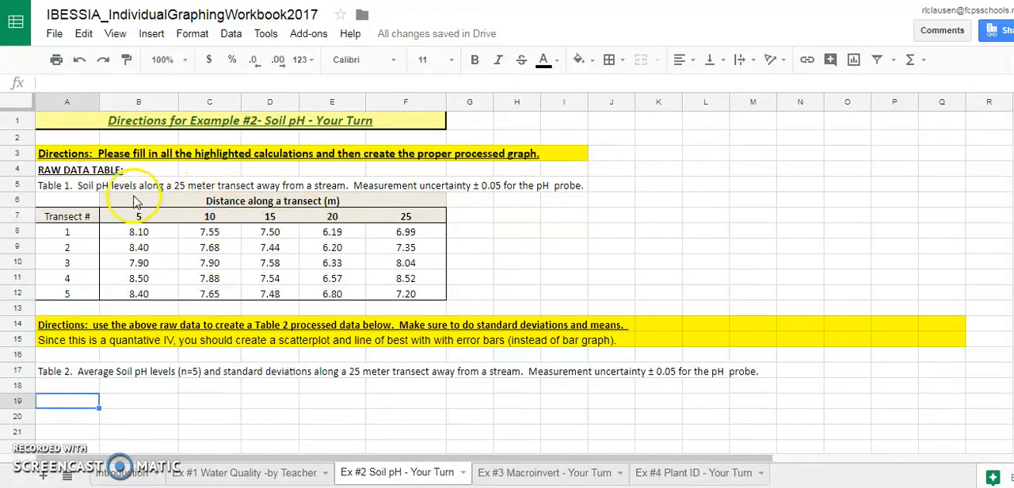
drag(127, 205, 207, 224)
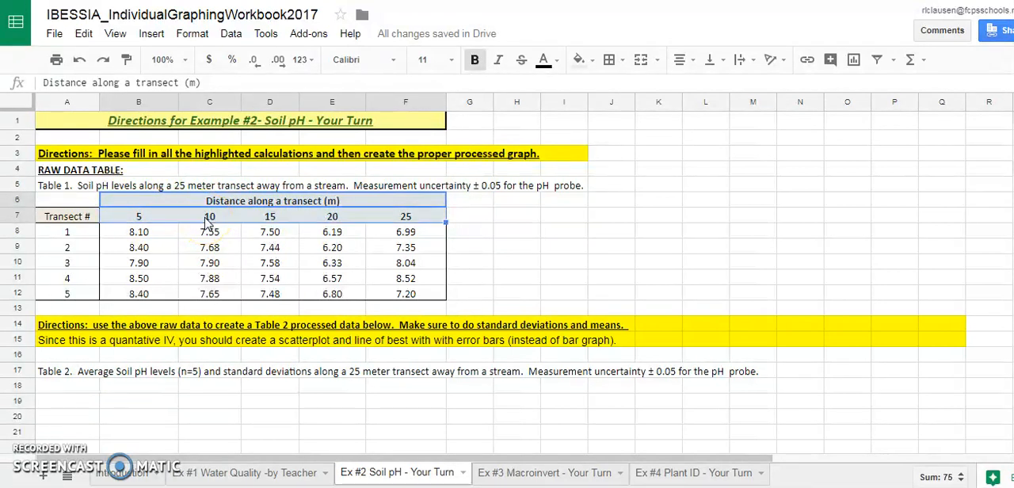
click(340, 232)
click(130, 203)
drag(130, 202, 198, 221)
key(ctrl+c)
click(130, 388)
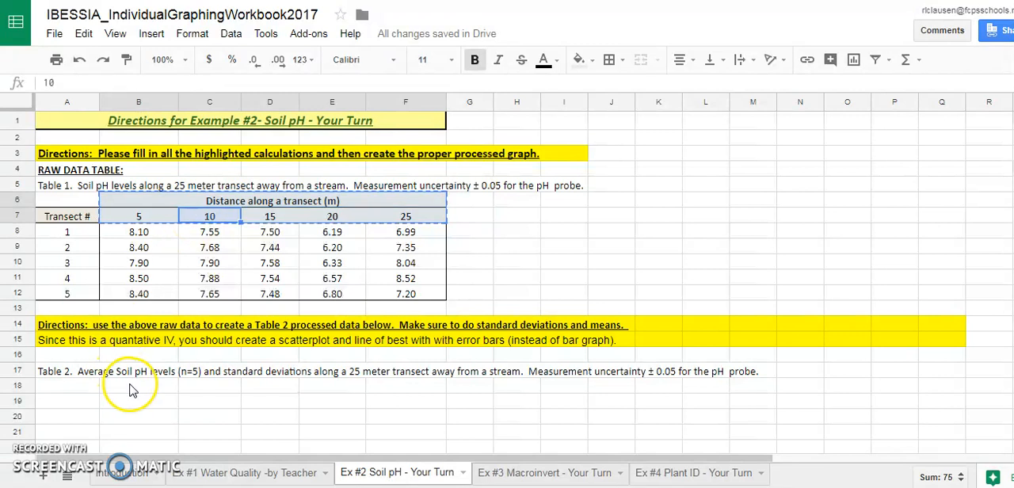
key(ctrl+v)
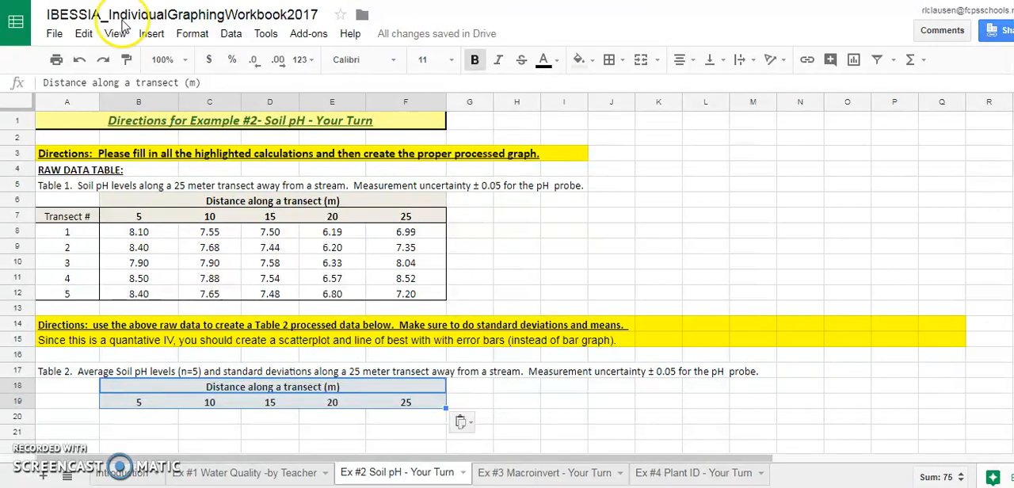
click(84, 34)
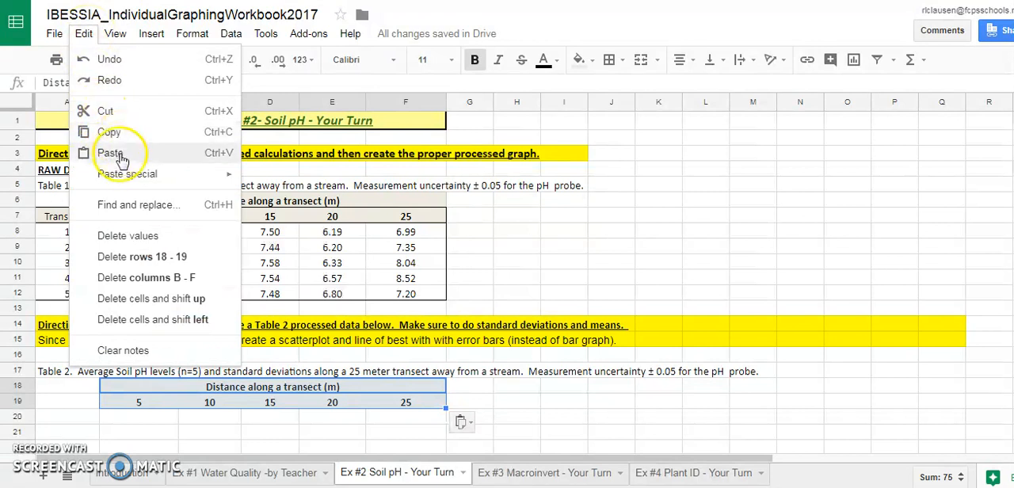
click(473, 405)
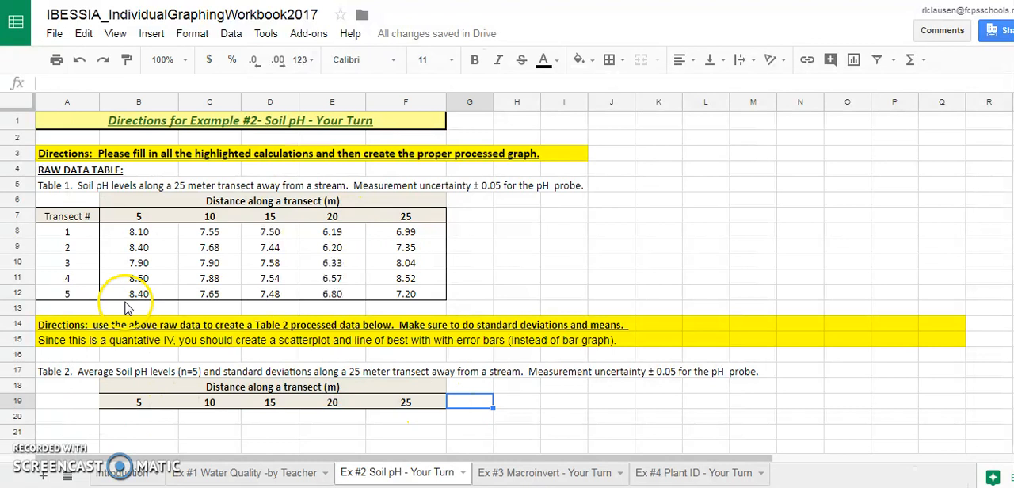
Label the Table 2 rows "Averages" in A20 and "stdev" in A21.
click(79, 418)
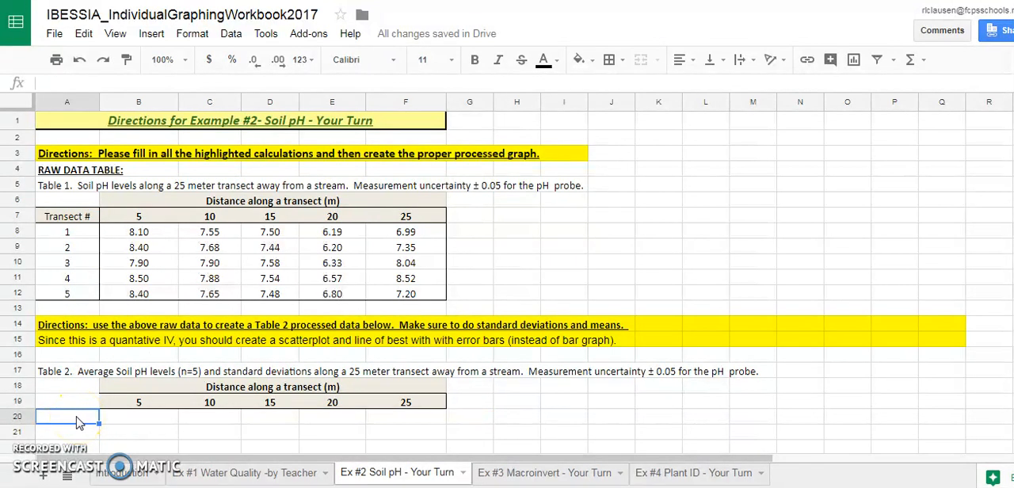
text(Averages)
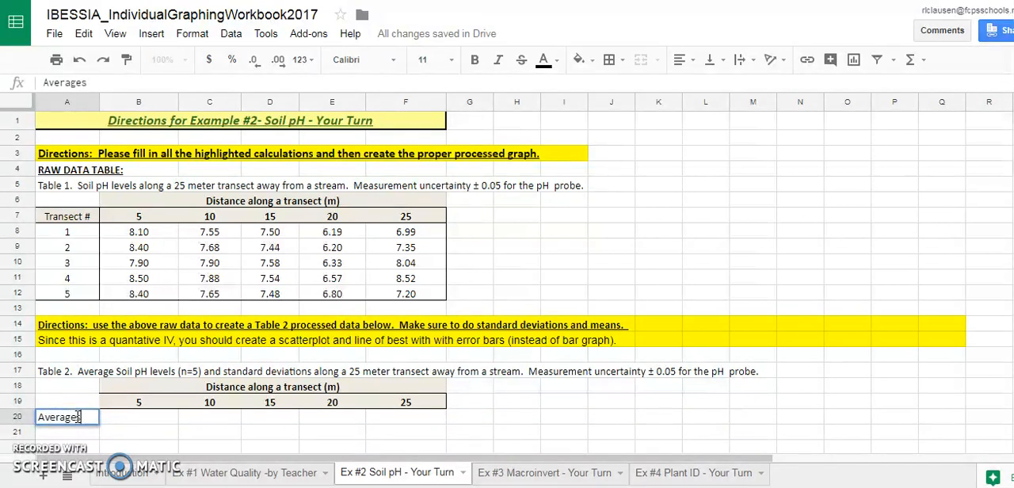
key(Return)
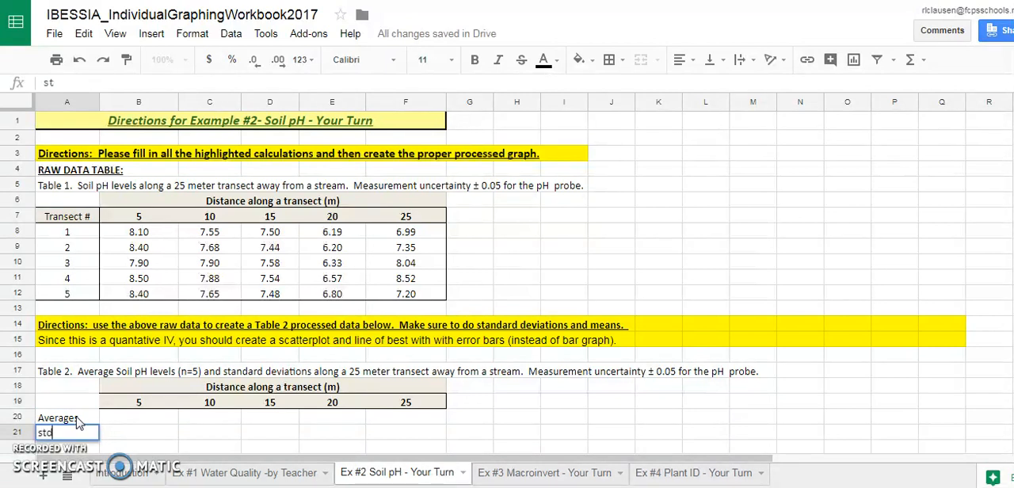
click(140, 420)
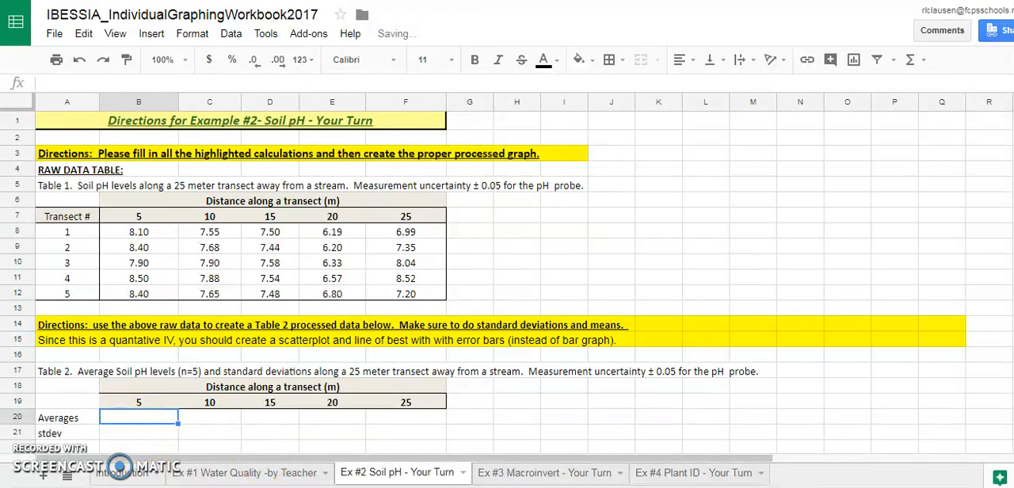
Calculate the mean pH at 5 m in B20 with =AVERAGE(B8:B12).
scroll(506, 278, down, 3)
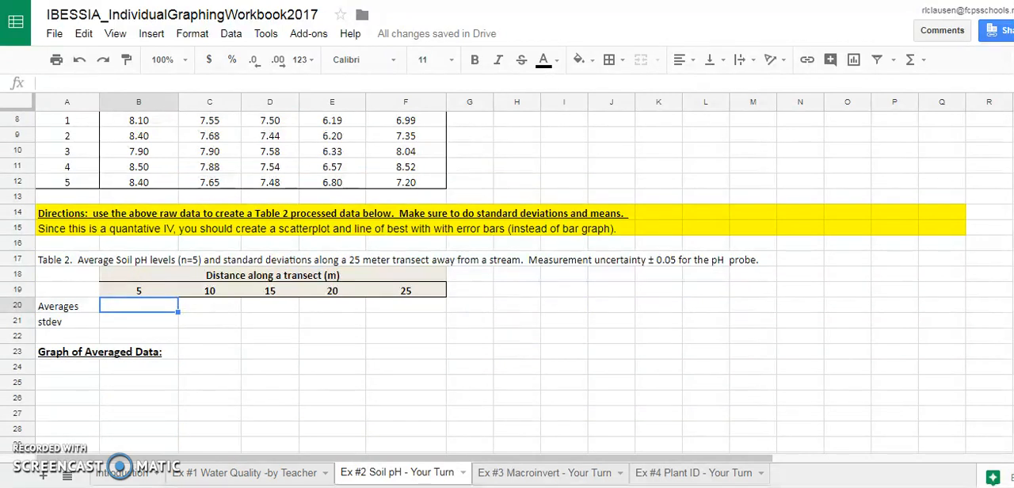
scroll(507, 277, up, 3)
scroll(507, 277, down, 2)
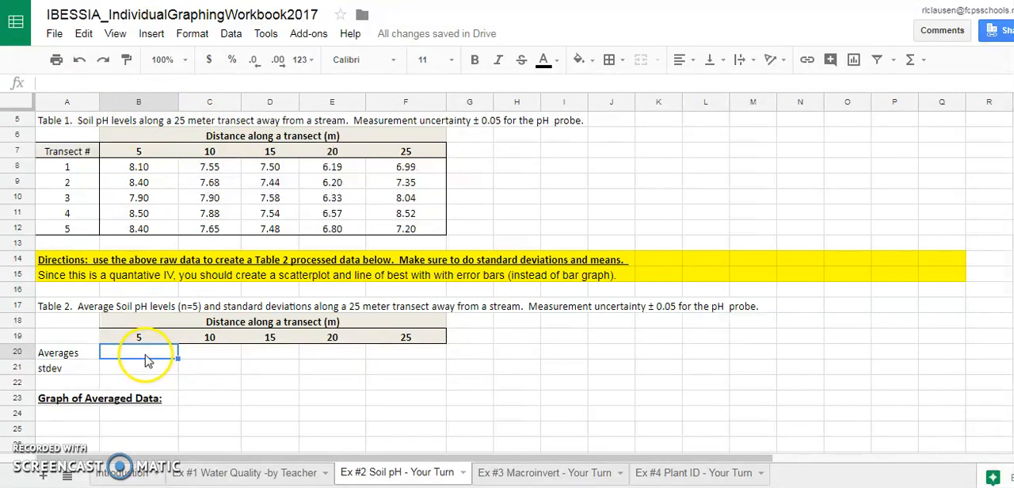
click(68, 86)
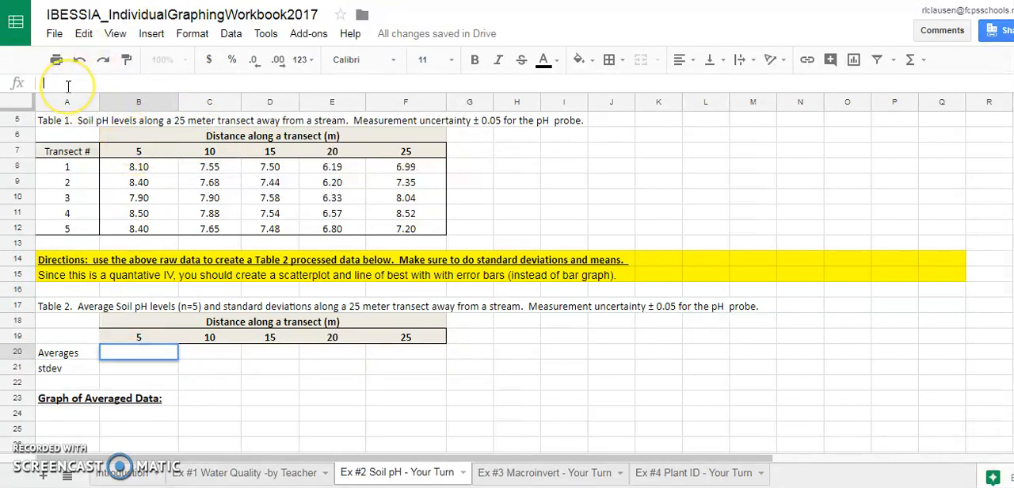
text(=)
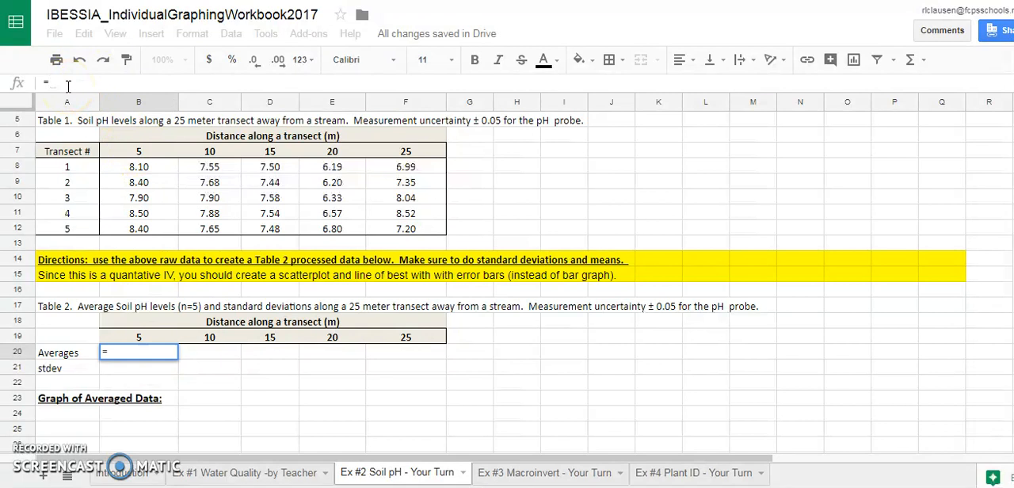
text(AVERAGE()
drag(137, 166, 135, 236)
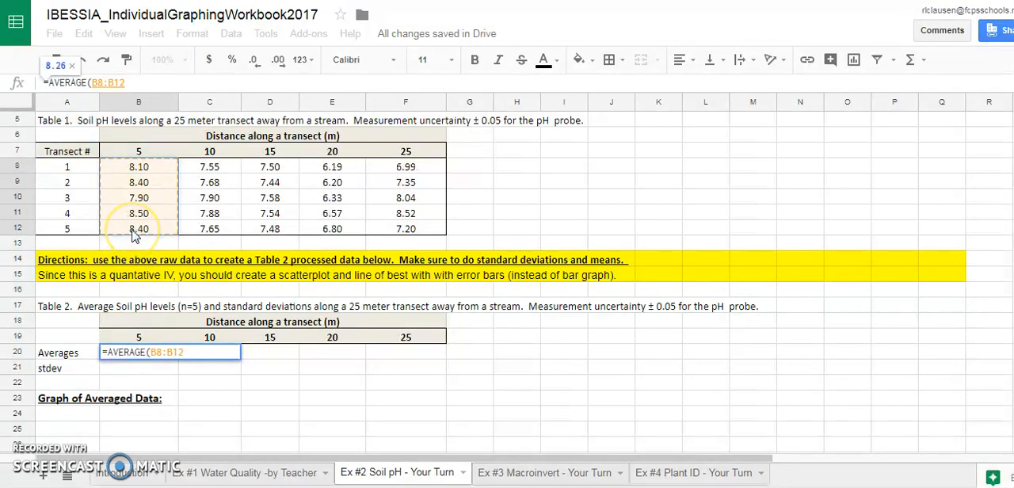
text())
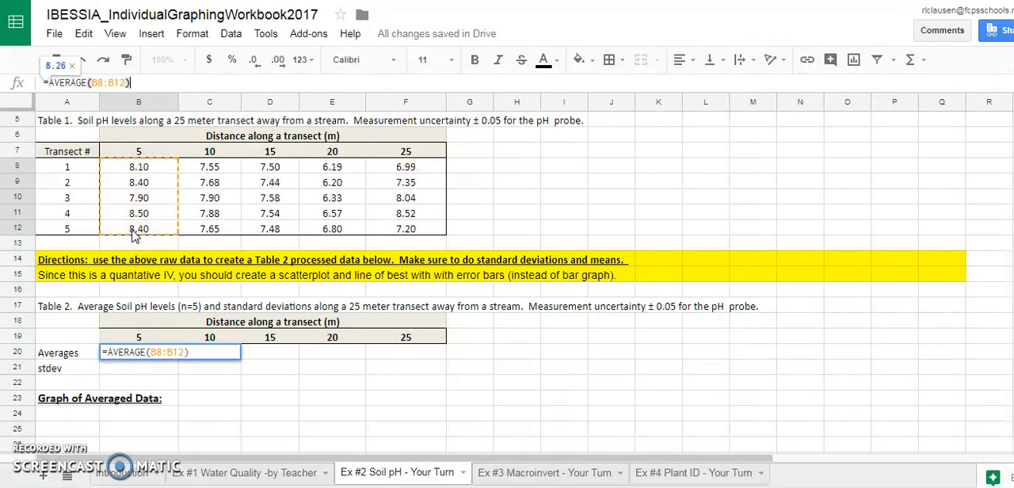
key(Return)
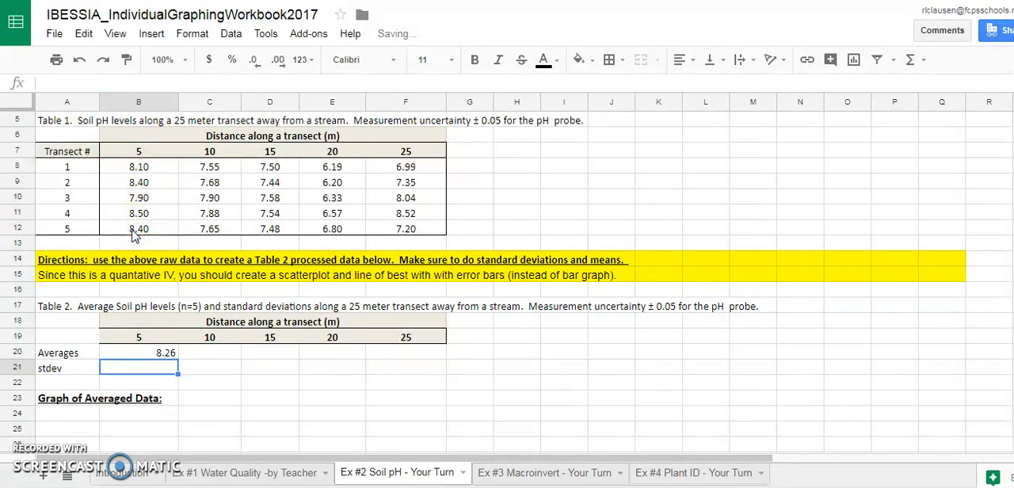
Center the 5 m average in B20, and remove then restore one of its decimal places.
click(166, 356)
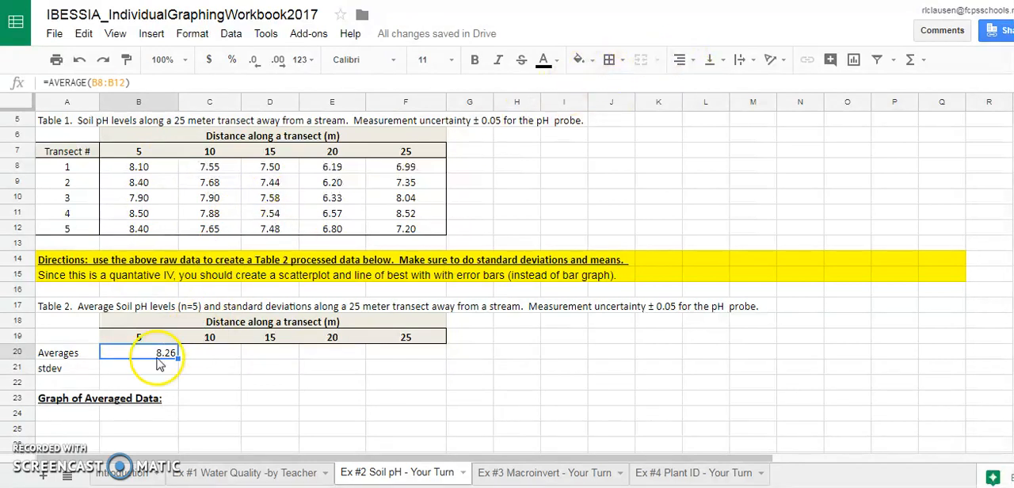
click(681, 62)
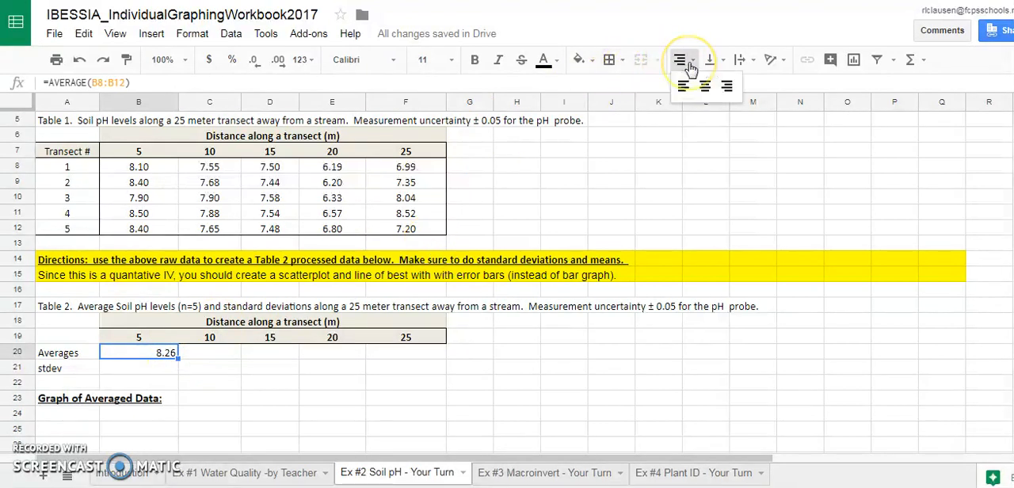
click(704, 87)
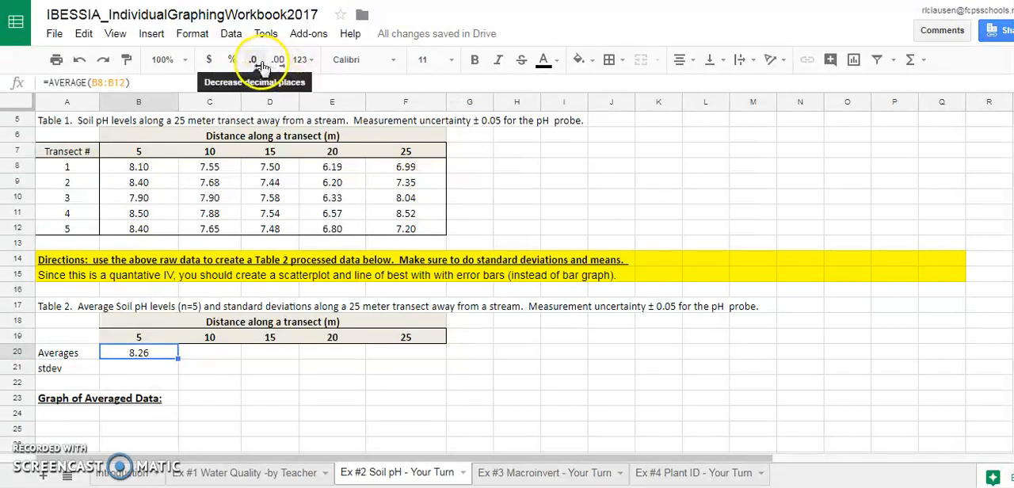
click(255, 62)
click(280, 64)
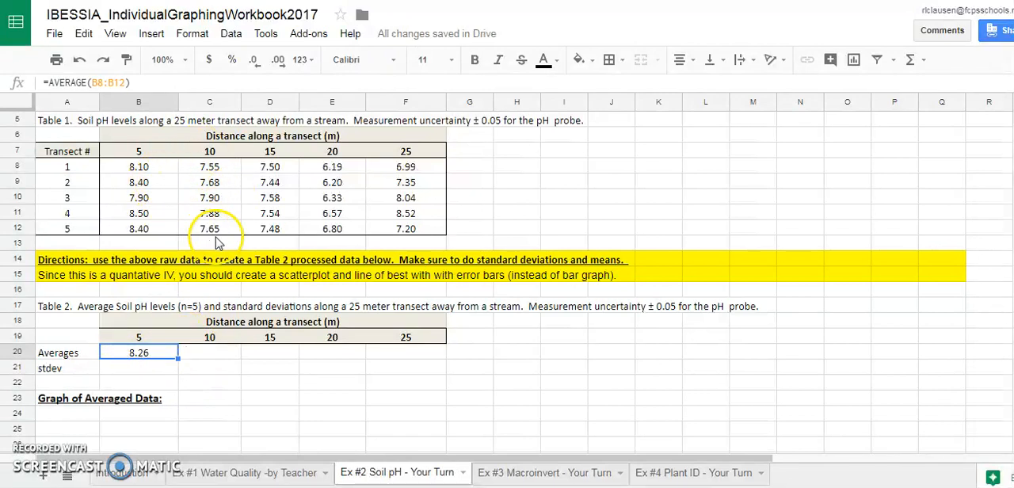
Calculate the mean pH at 10 m in C20 with =AVERAGE(C8:C12).
click(204, 359)
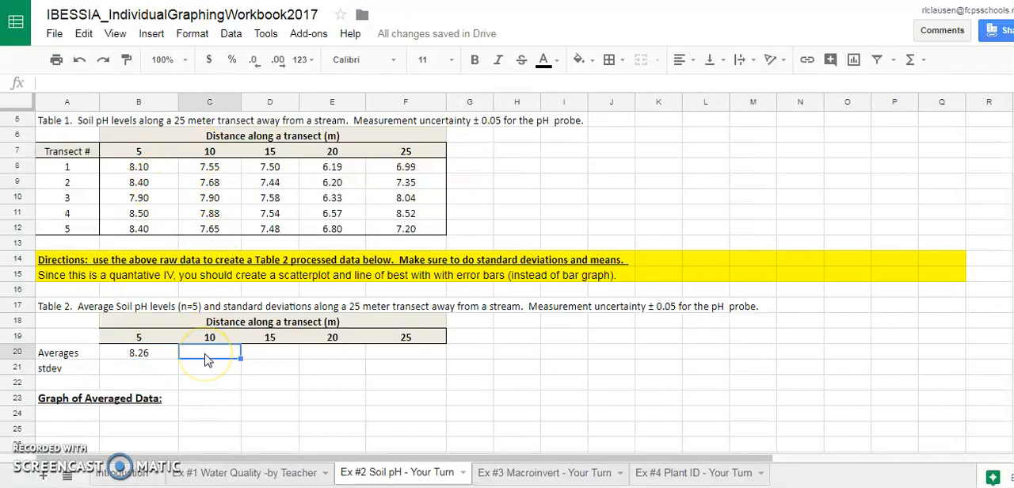
text(=AV)
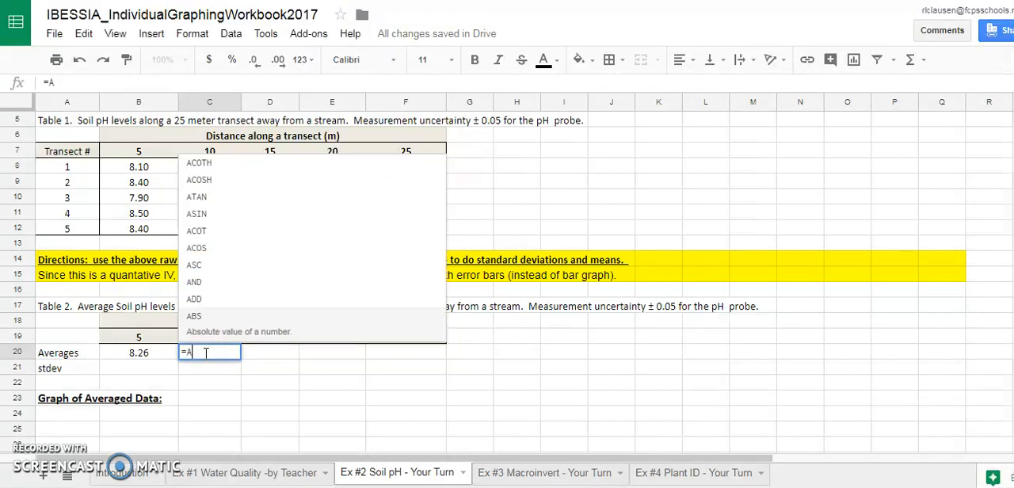
key(BackSpace)
key(BackSpace)
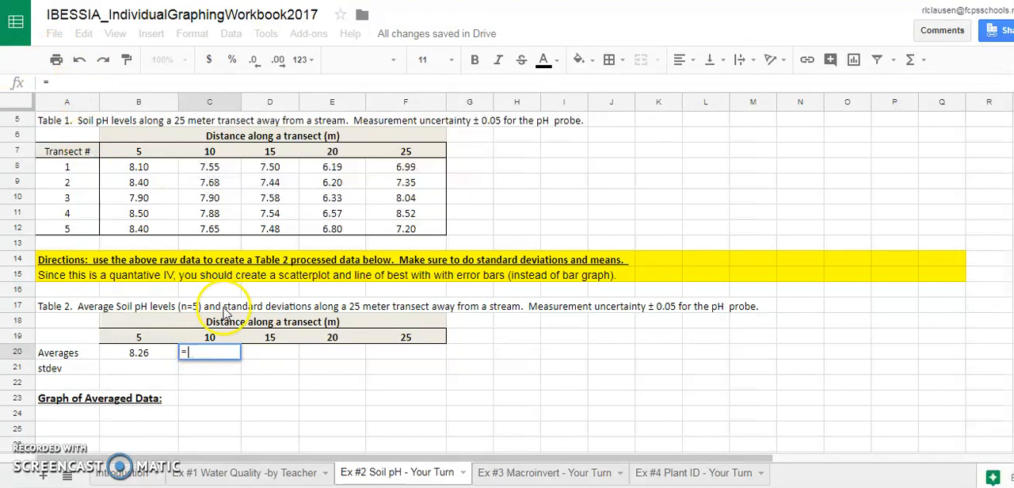
text(AVERAGE)
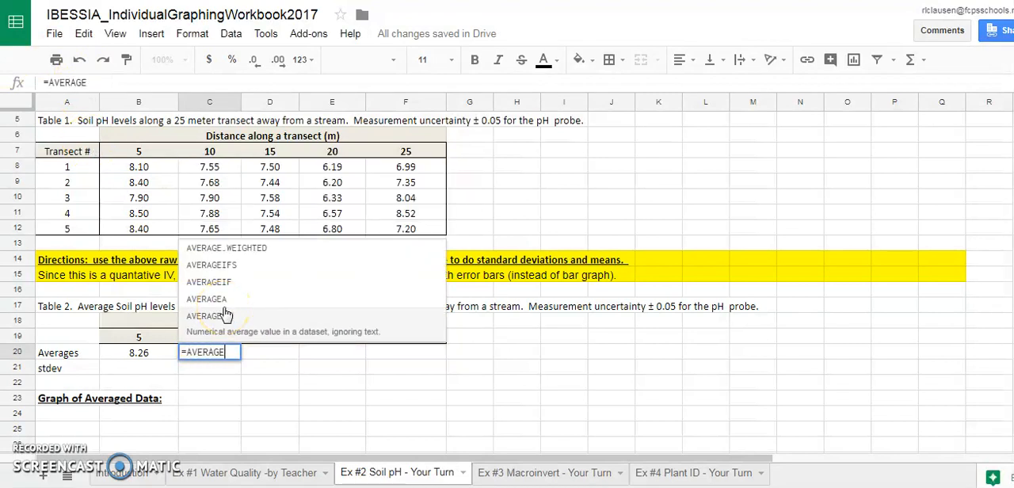
click(225, 315)
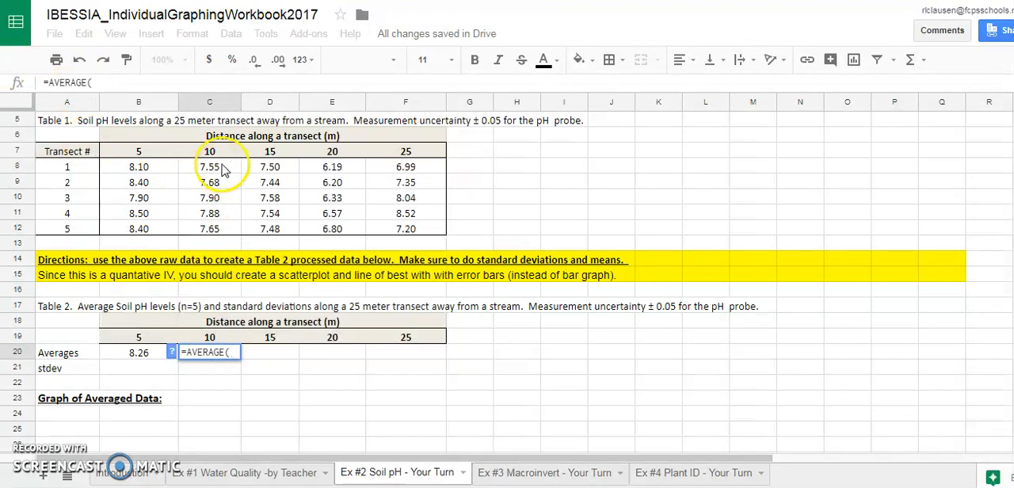
drag(223, 170, 219, 228)
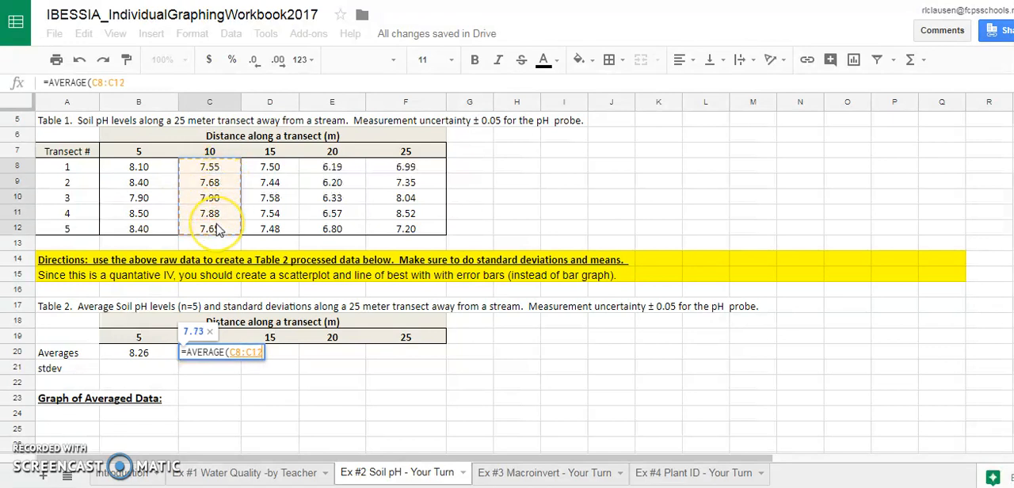
key(Return)
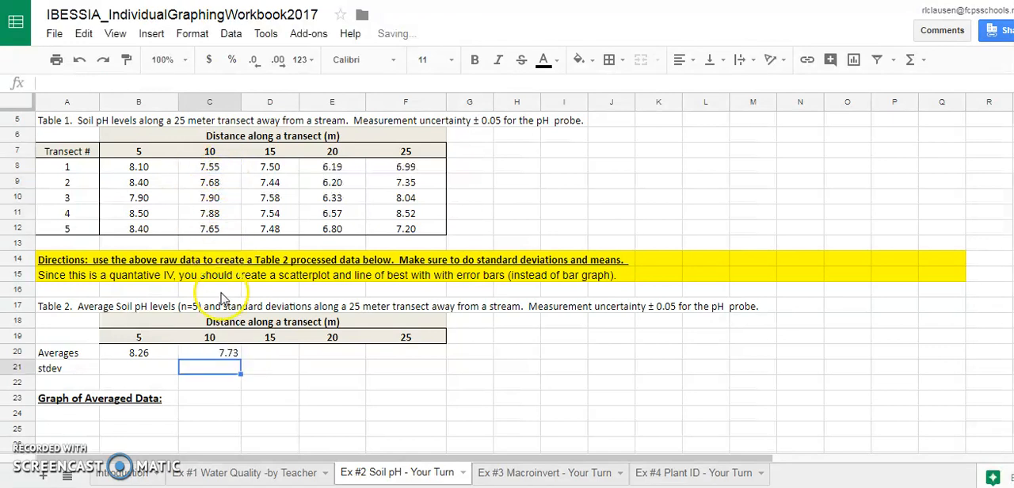
Fill the C20 average formula across to F20 and center the averages in C20:F20.
click(222, 358)
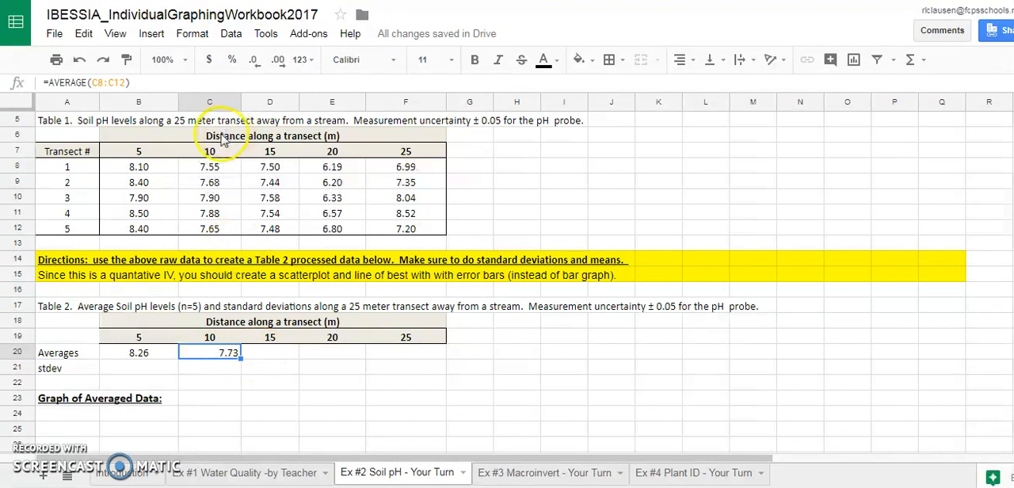
click(165, 358)
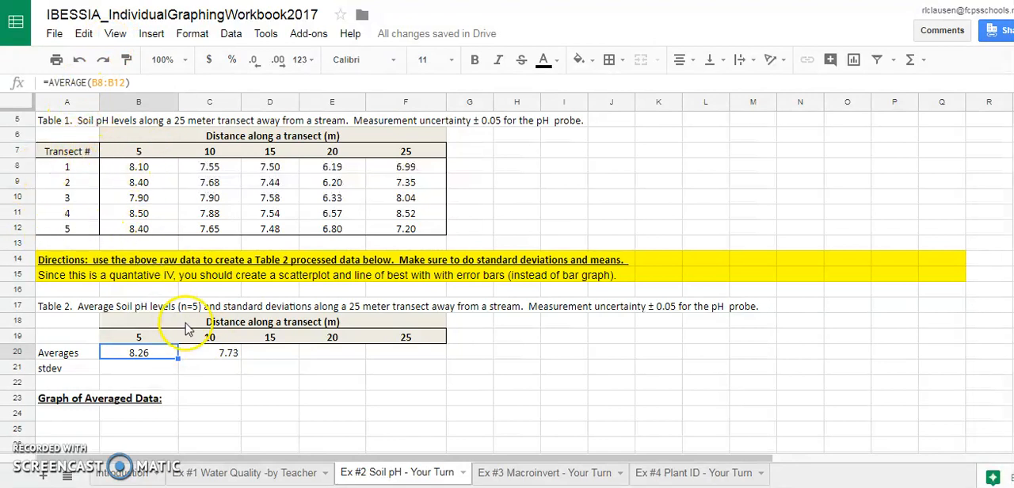
click(203, 351)
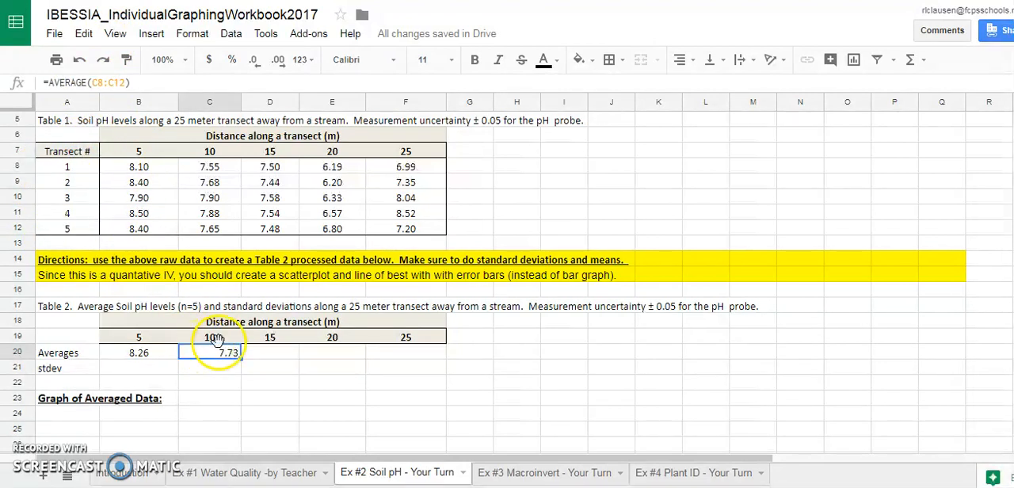
drag(239, 358, 402, 362)
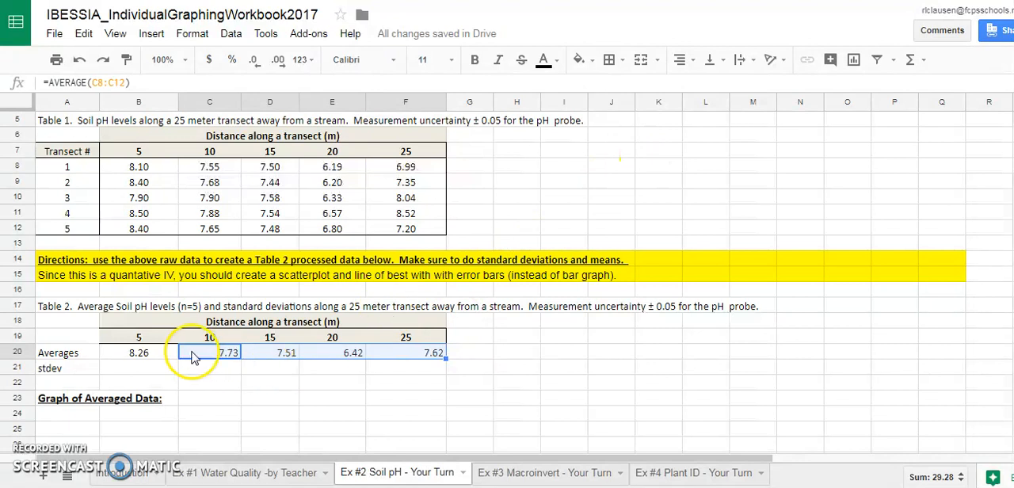
click(680, 70)
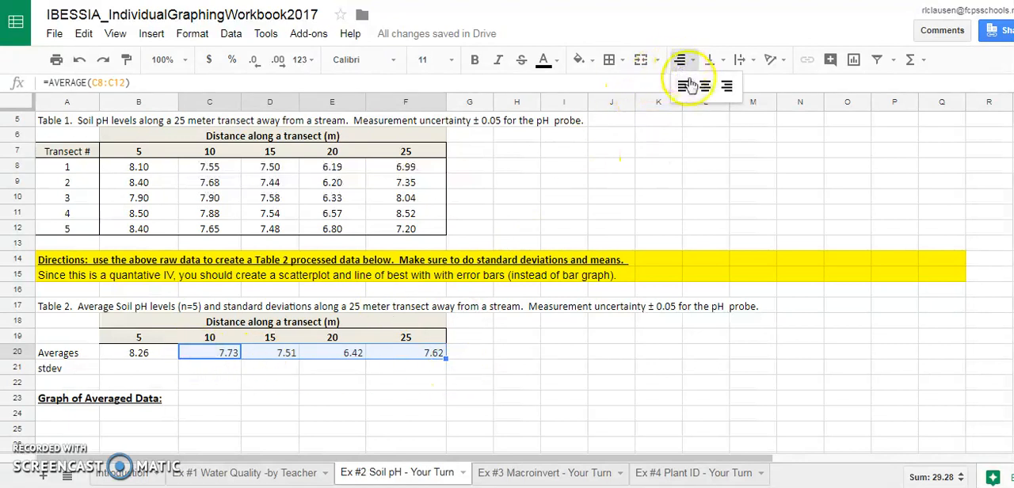
click(707, 84)
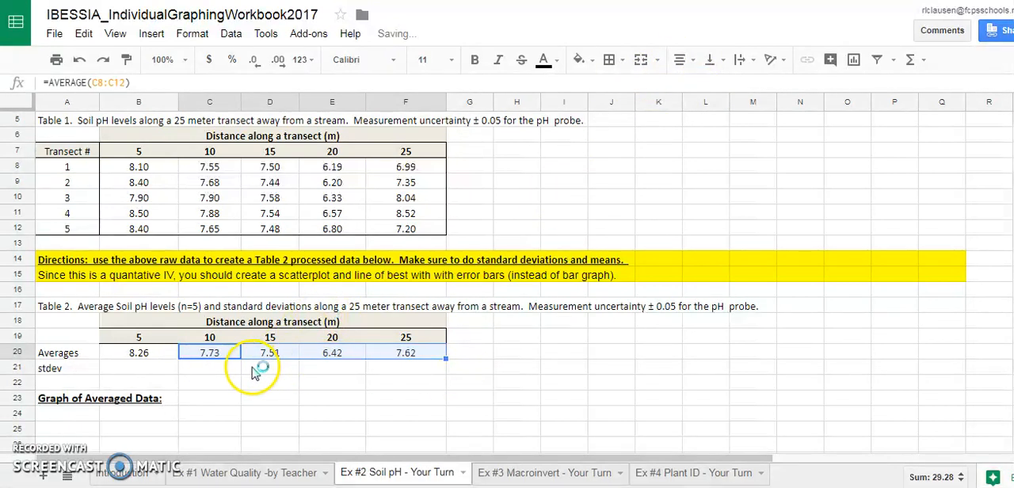
Calculate the standard deviation of pH at 5 m in B21 with =STDEV(B8:B12).
click(103, 354)
click(139, 372)
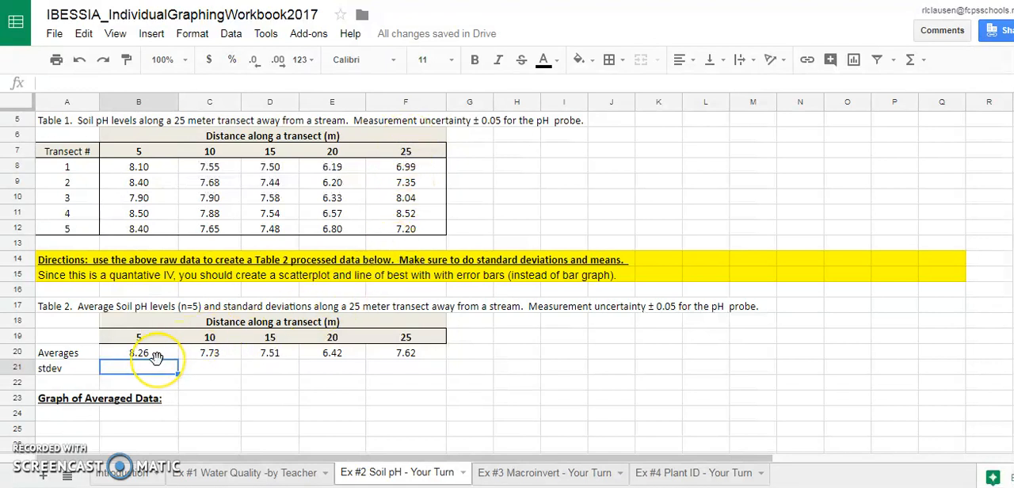
click(156, 375)
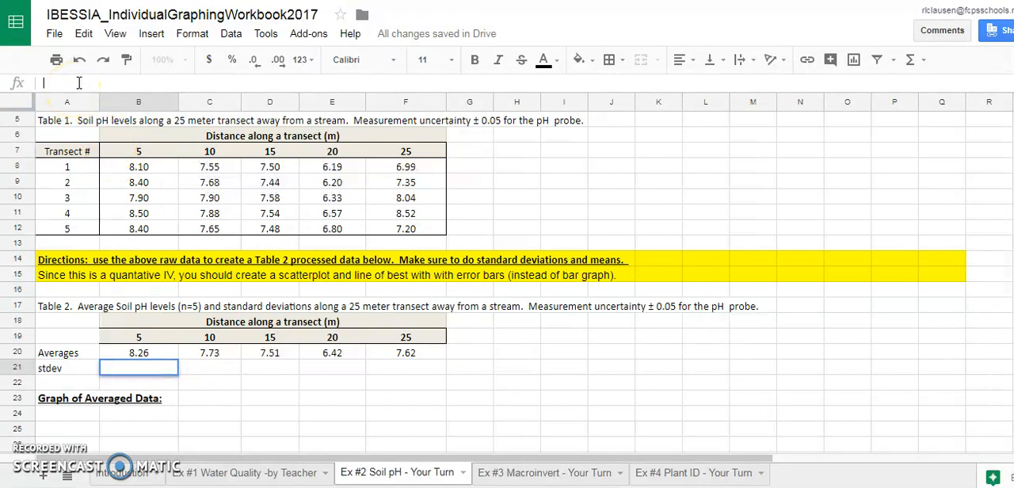
text(=ST)
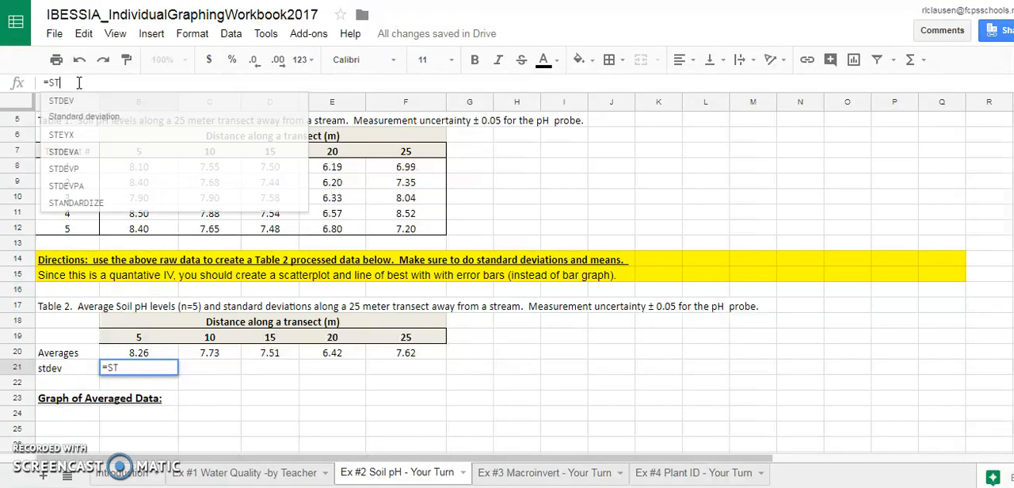
click(91, 111)
drag(137, 170, 134, 229)
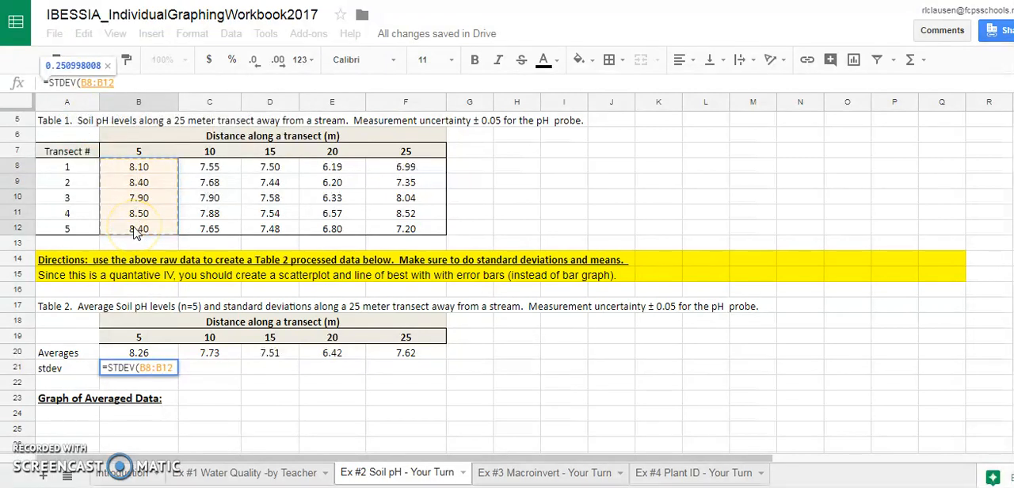
key(Return)
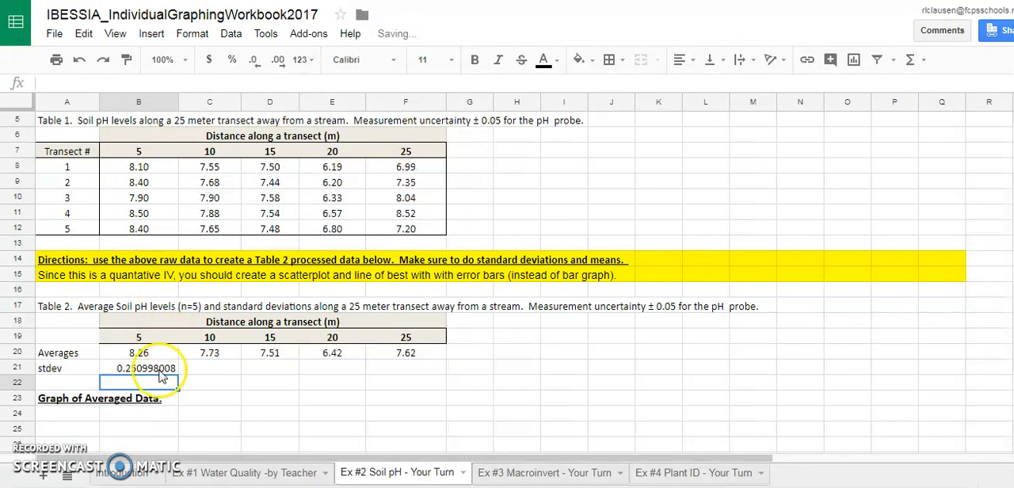
Reduce the 5 m standard deviation in B21 to two decimal places and center it.
click(161, 375)
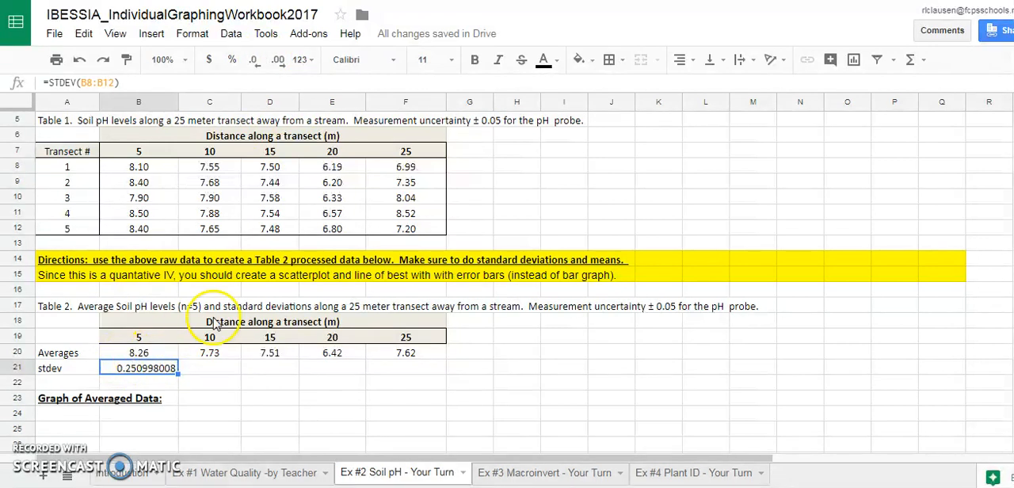
click(255, 60)
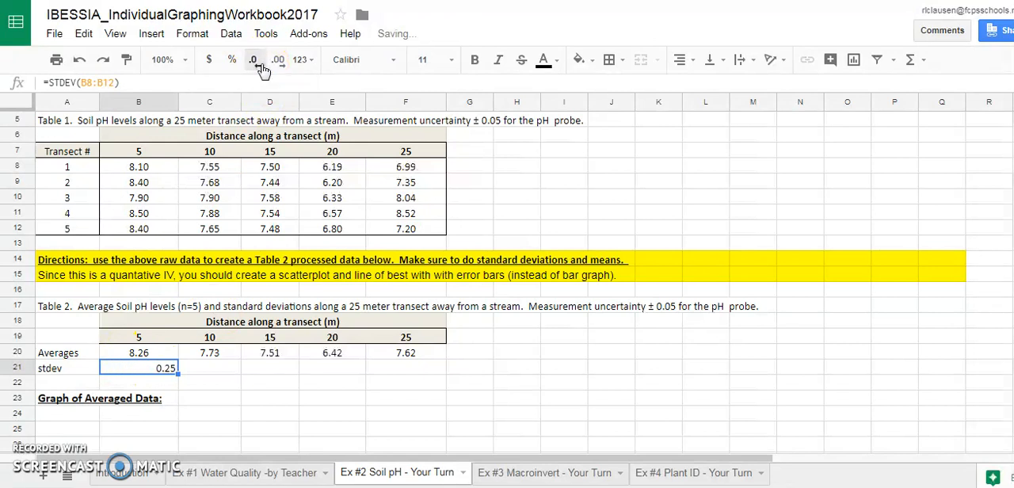
click(679, 61)
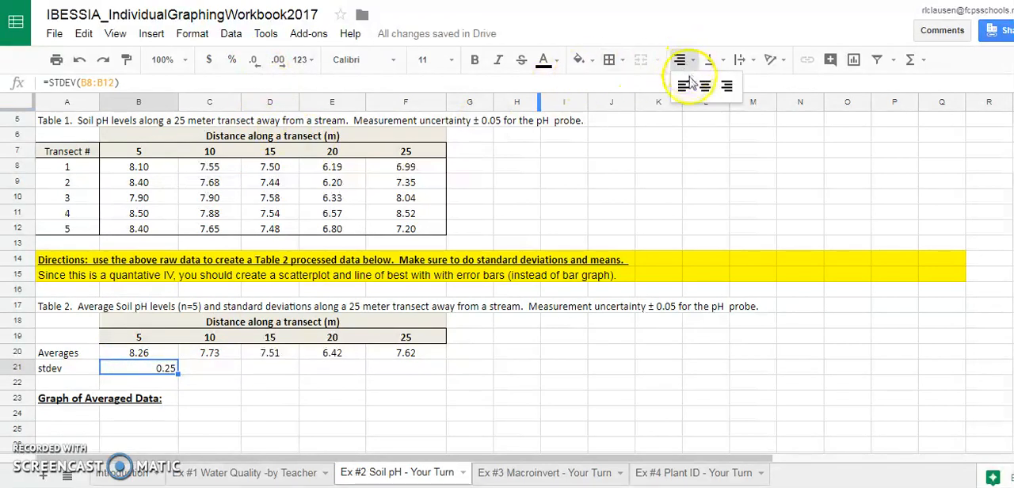
click(704, 85)
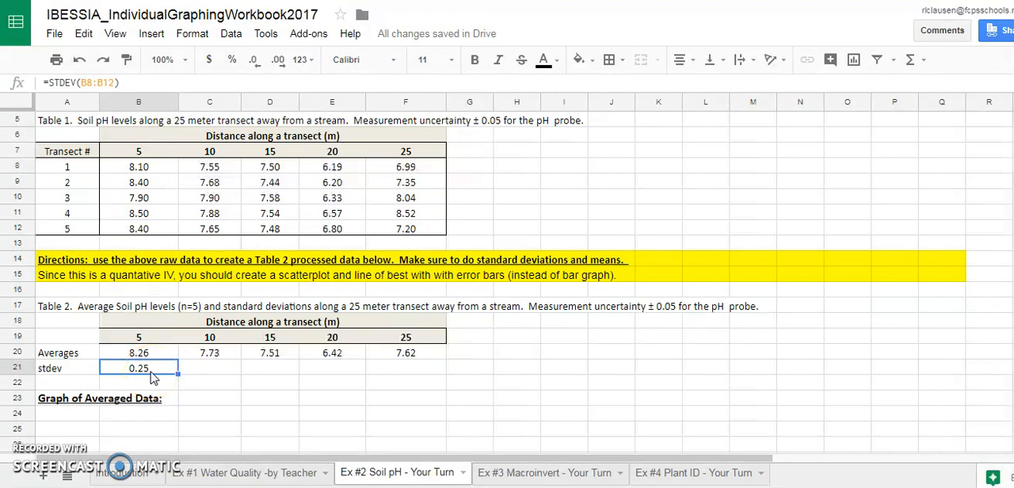
Calculate the standard deviation of pH at 10 m in C21 with =STDEV(C8:C12).
click(206, 374)
click(92, 83)
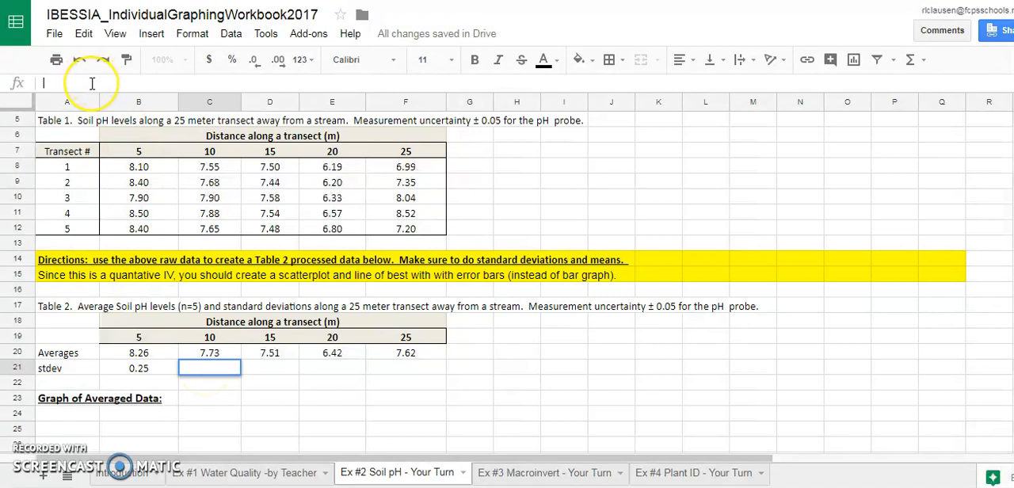
text(=)
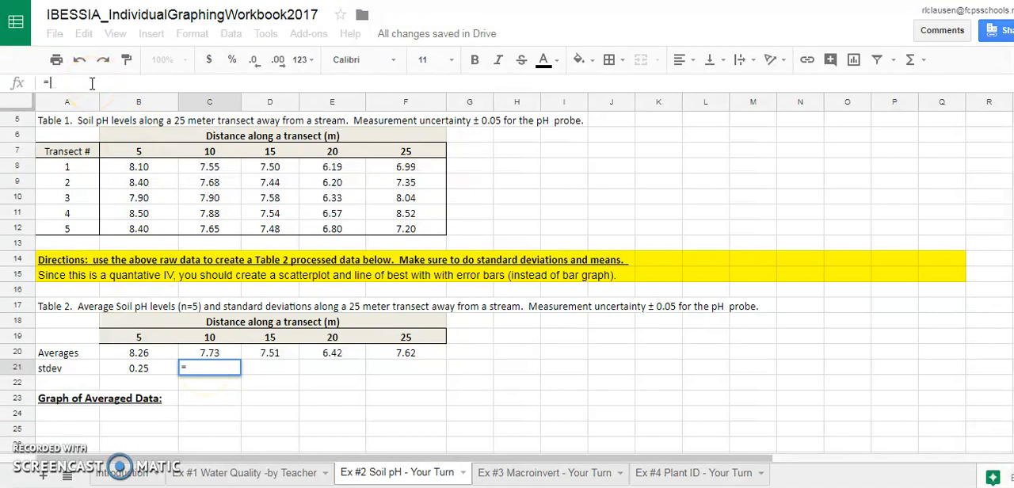
text(STDEV()
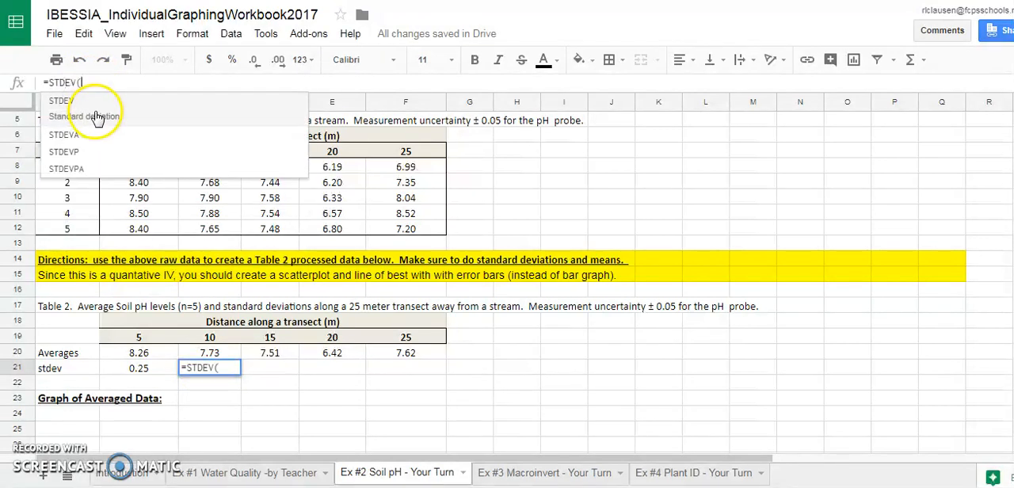
drag(207, 165, 213, 229)
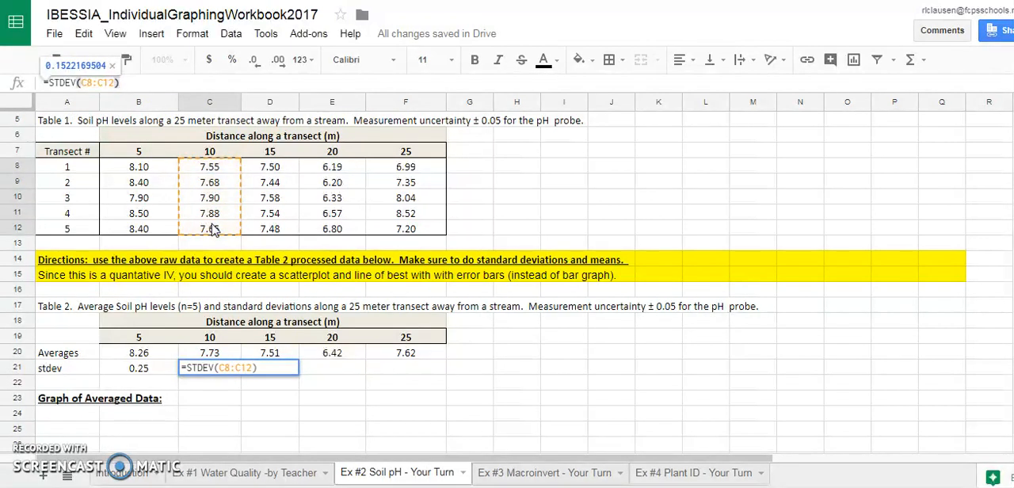
key(Return)
Format the 10 m standard deviation in C21 as centered with two decimal places, and fill it across to F21.
click(213, 367)
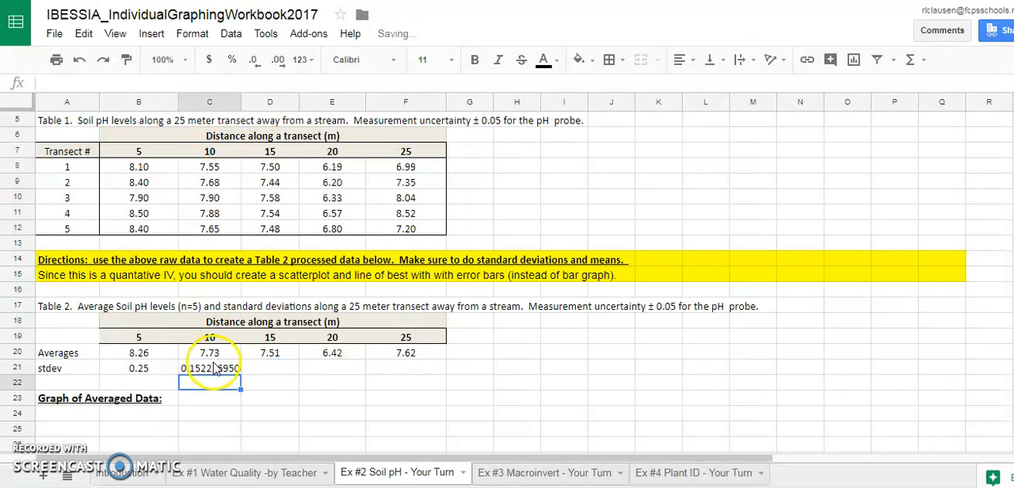
click(253, 63)
click(254, 64)
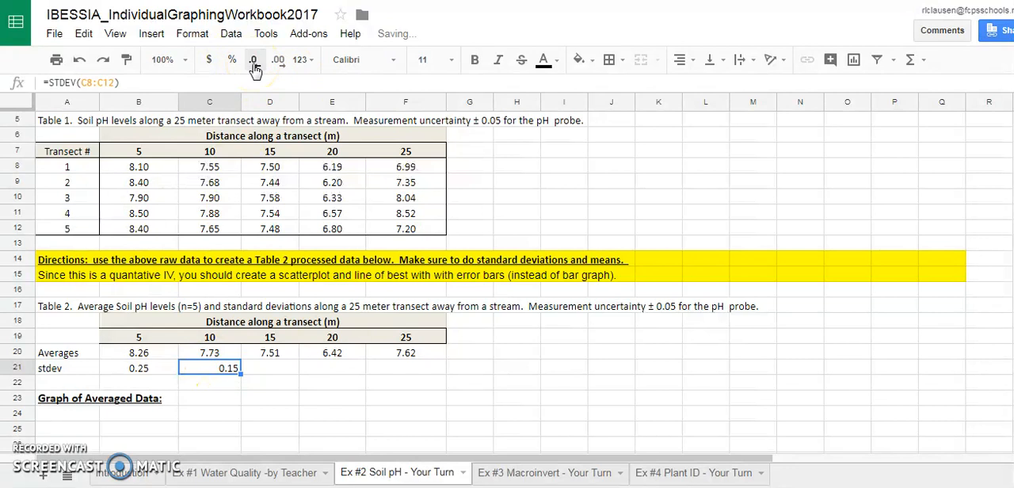
click(689, 62)
click(704, 86)
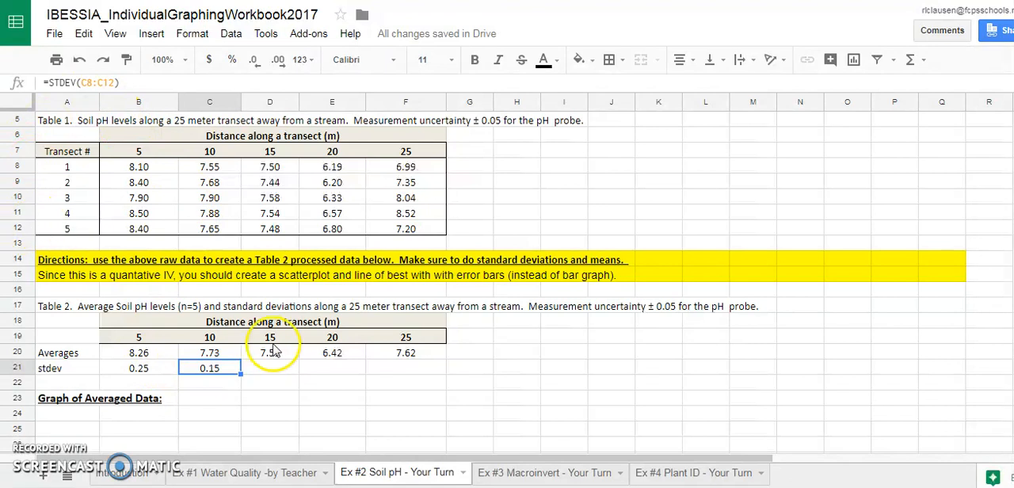
drag(242, 377, 400, 379)
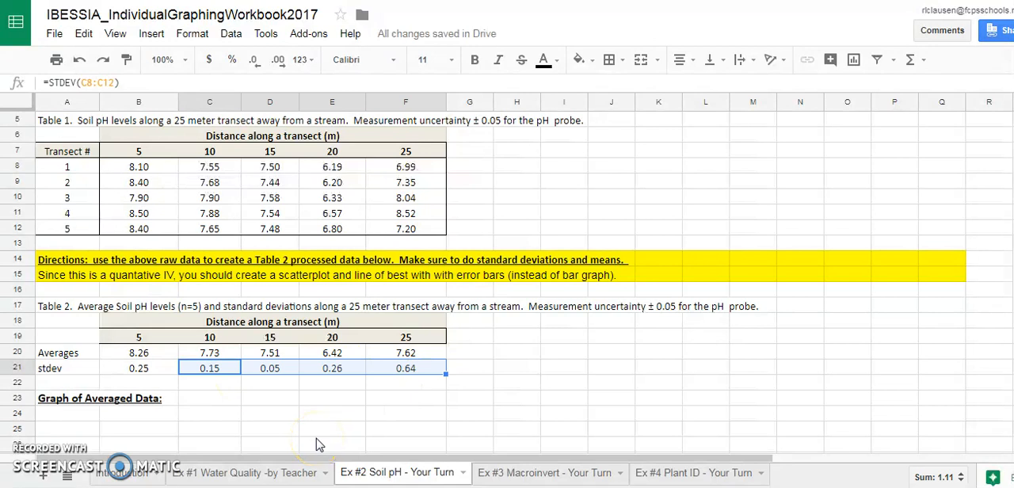
click(413, 382)
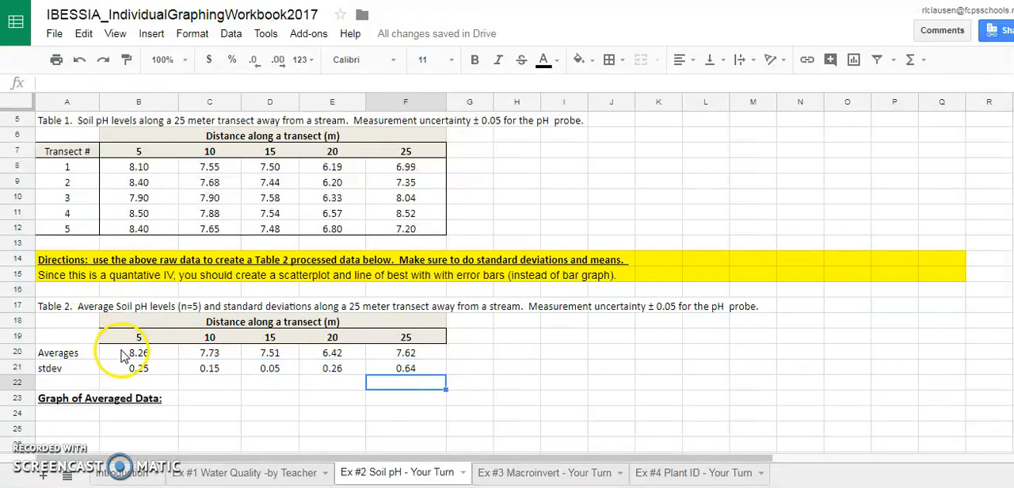
Apply all borders to the averages and standard deviations in B20:F21.
drag(123, 356, 434, 378)
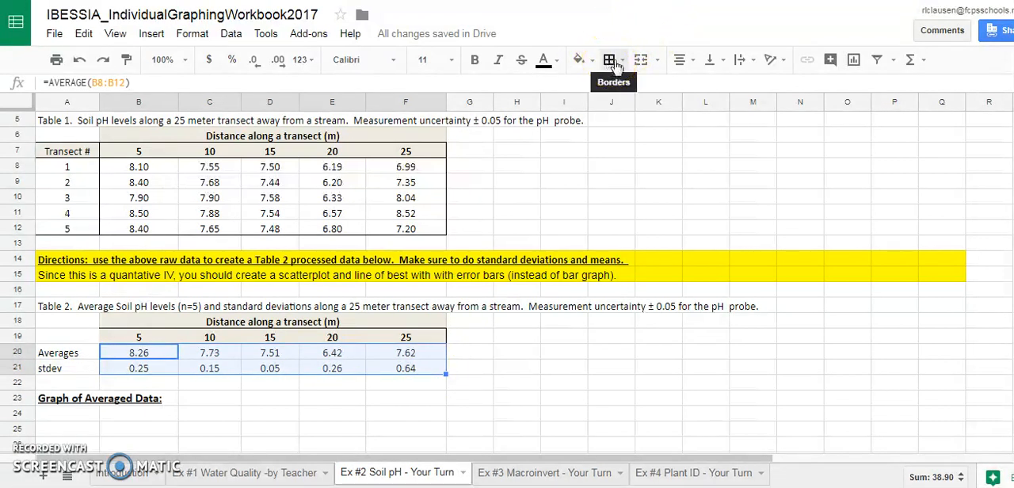
click(623, 64)
click(615, 91)
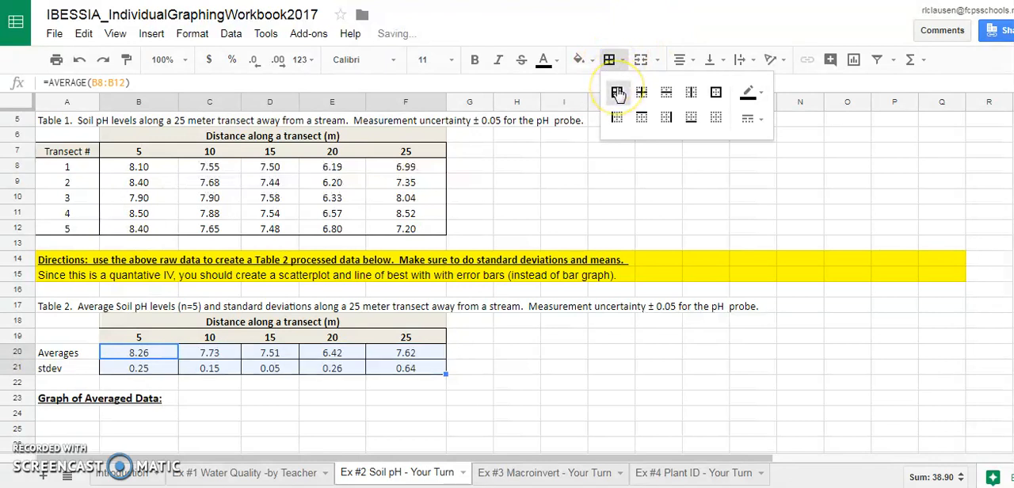
Apply all borders to the Averages and stdev row labels in A20:A21.
drag(57, 353, 63, 369)
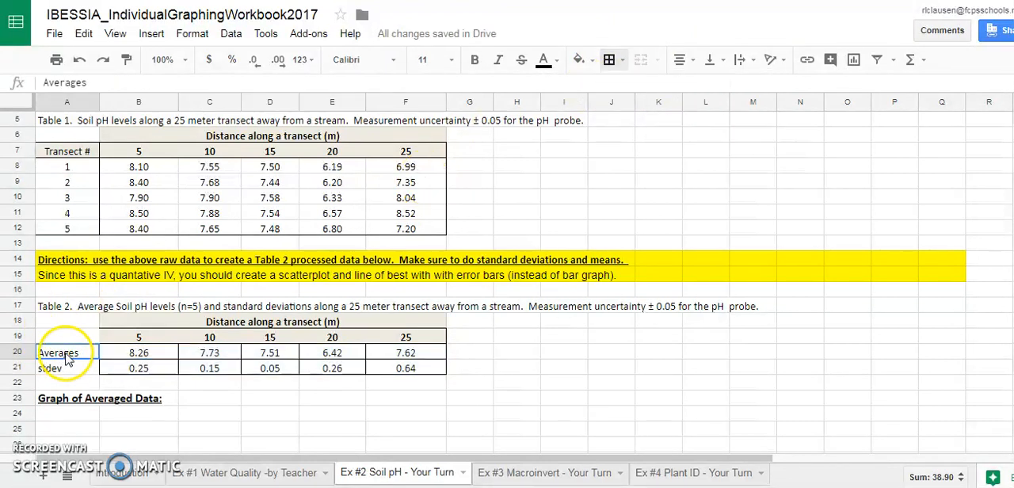
click(614, 60)
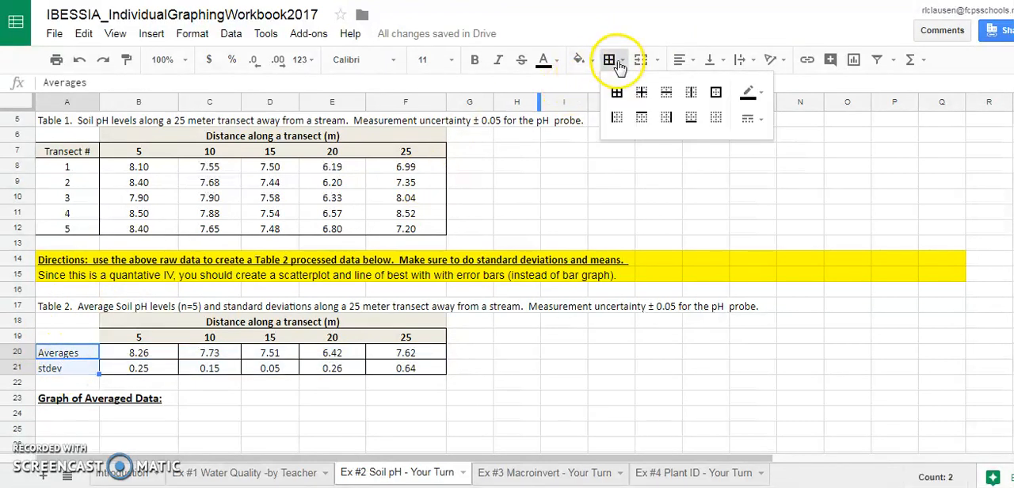
click(617, 94)
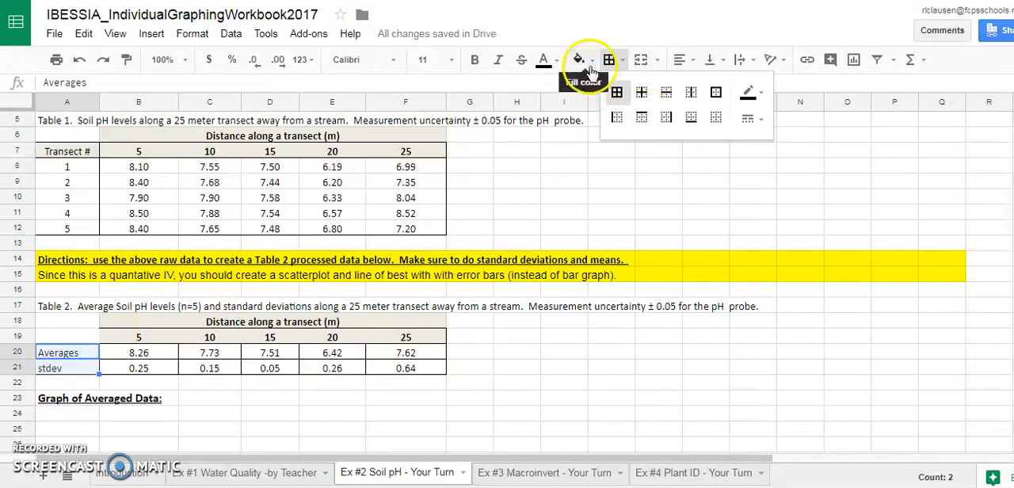
click(197, 414)
Fill the Averages and stdev labels in A20:A21 with gray and make them bold.
drag(68, 356, 69, 370)
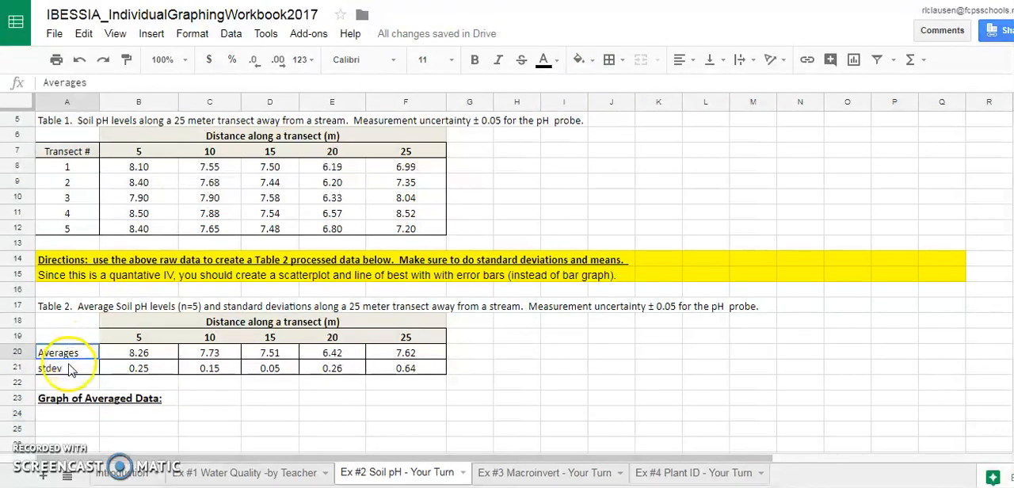
click(584, 62)
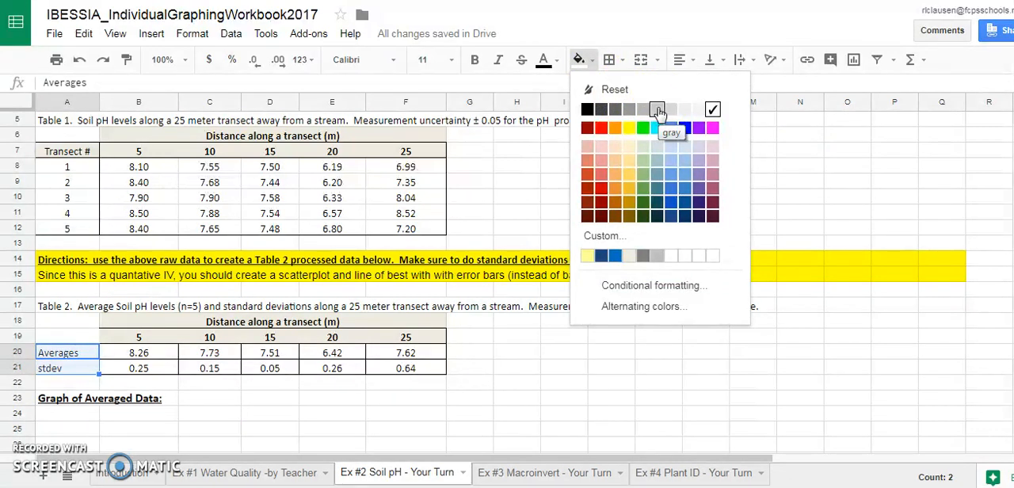
click(657, 111)
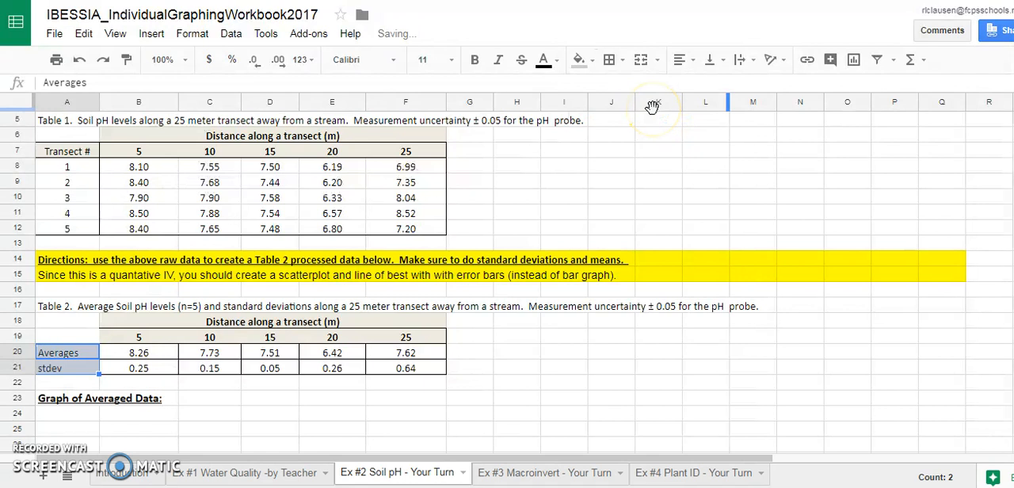
key(ctrl+b)
click(475, 61)
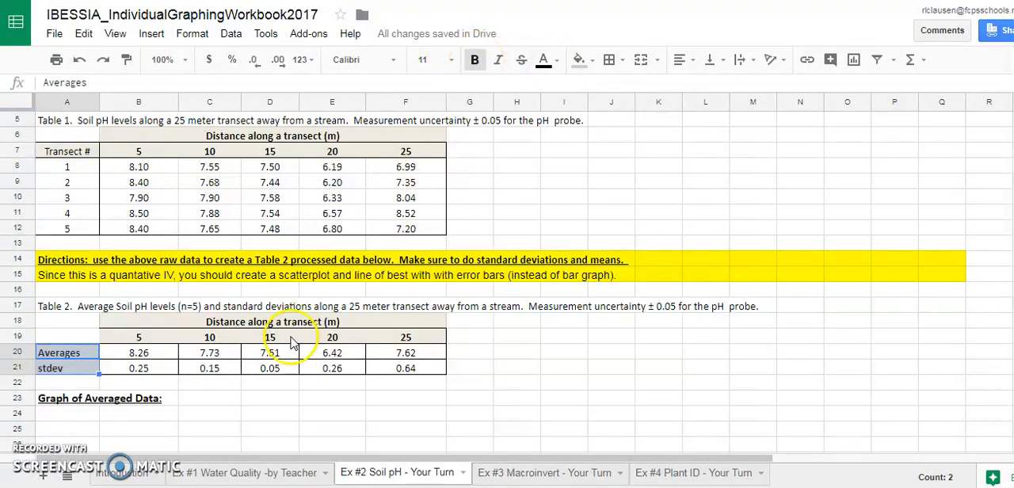
click(172, 385)
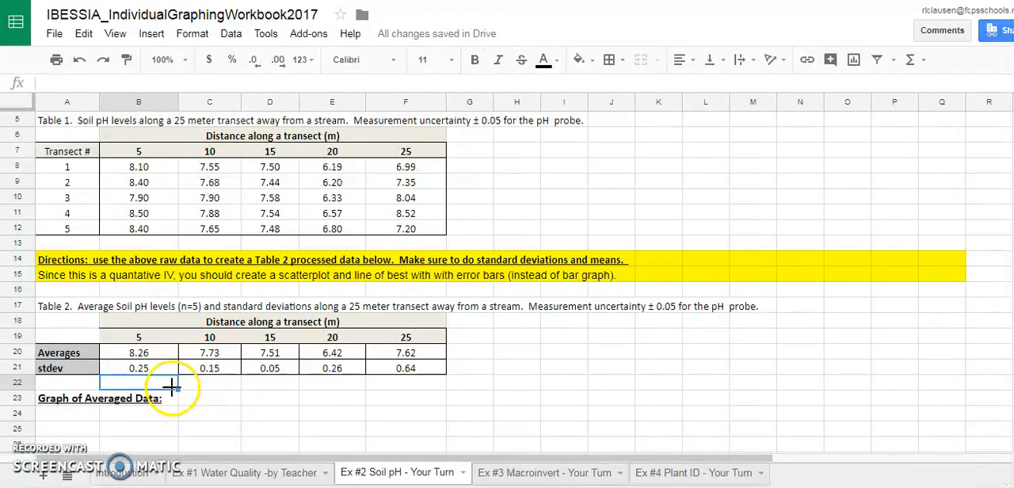
click(68, 354)
click(319, 434)
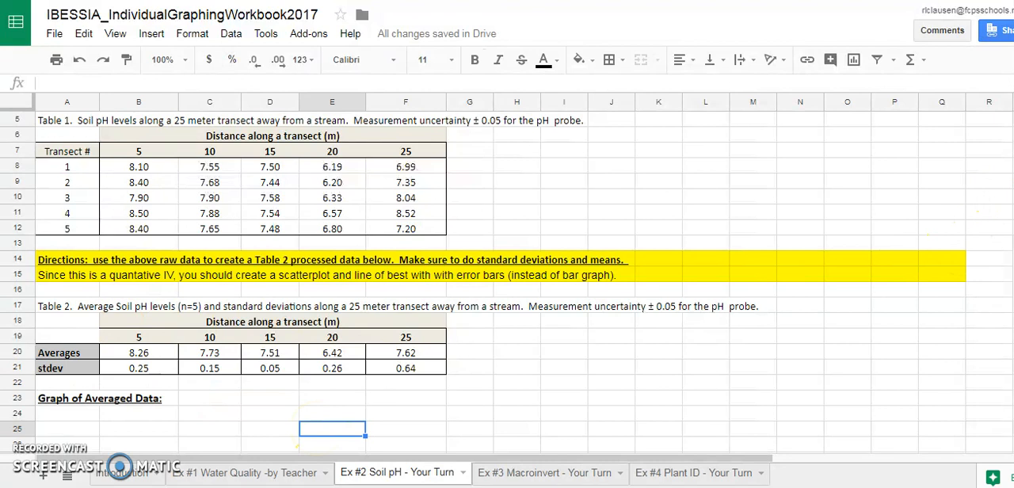
Insert a chart from the distances and average pH values in B19:F20, and move it right to uncover more of Table 2.
scroll(507, 278, down, 2)
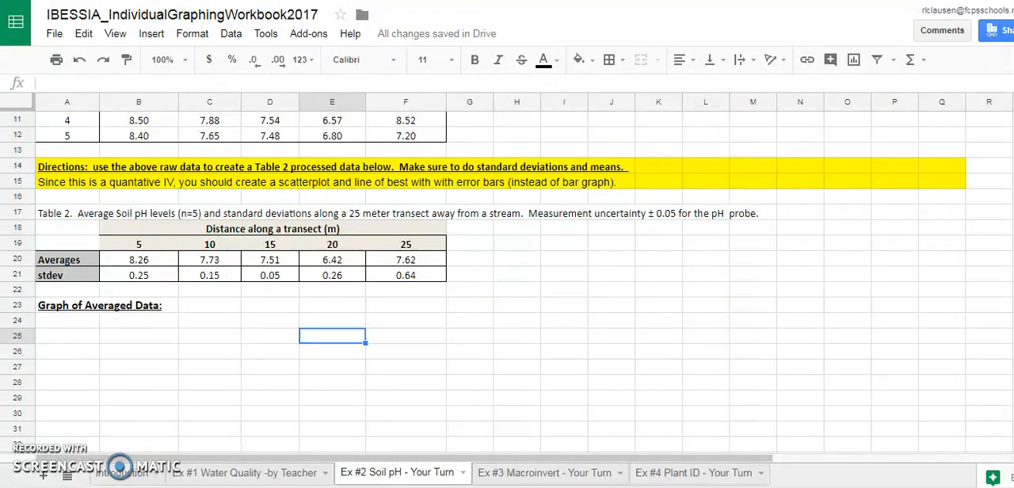
scroll(507, 277, down, 3)
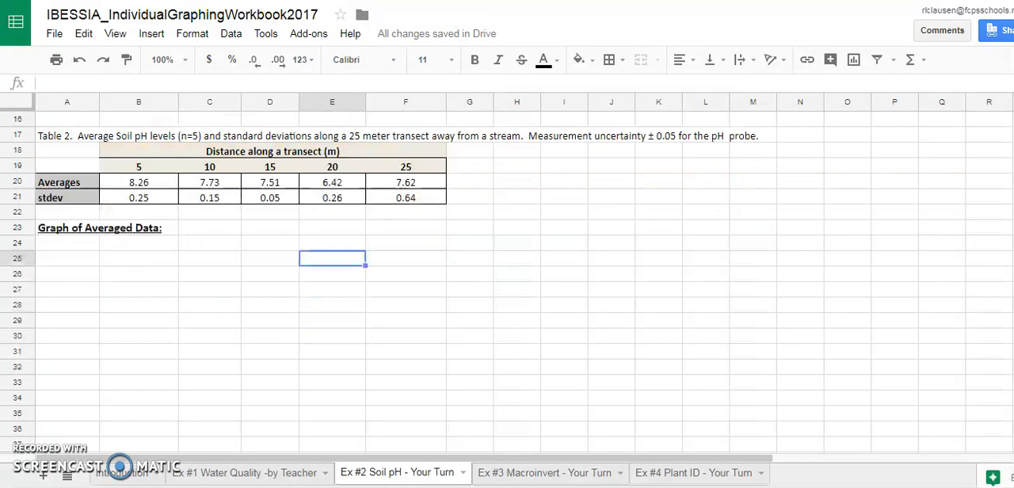
scroll(507, 277, up, 2)
drag(139, 170, 384, 188)
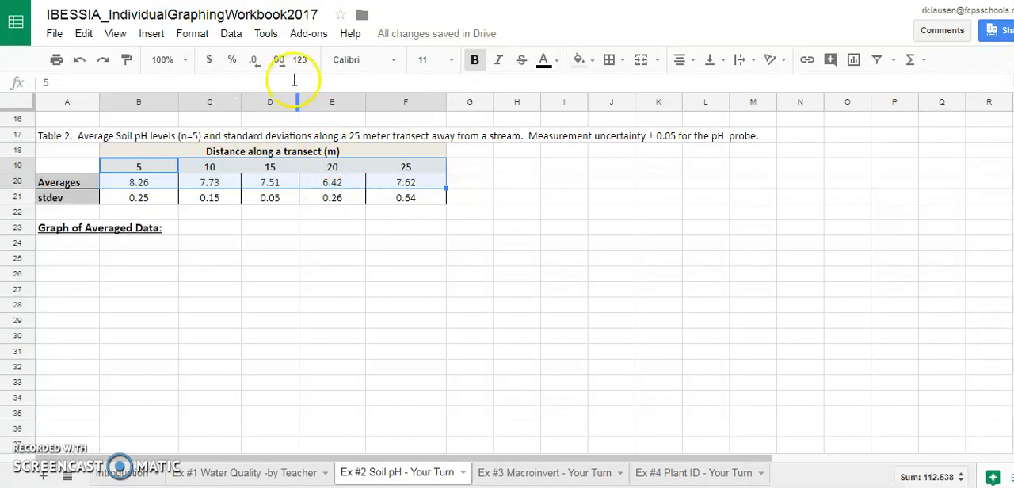
click(159, 35)
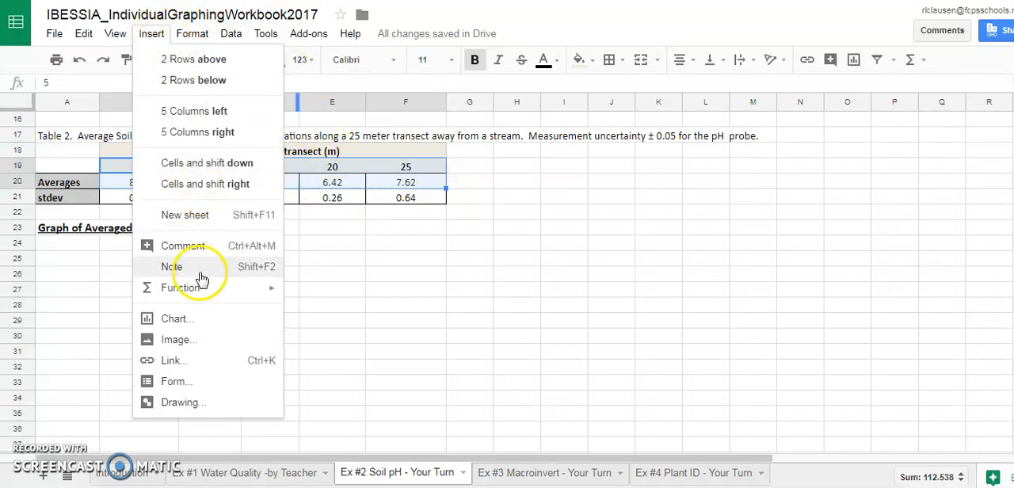
click(194, 325)
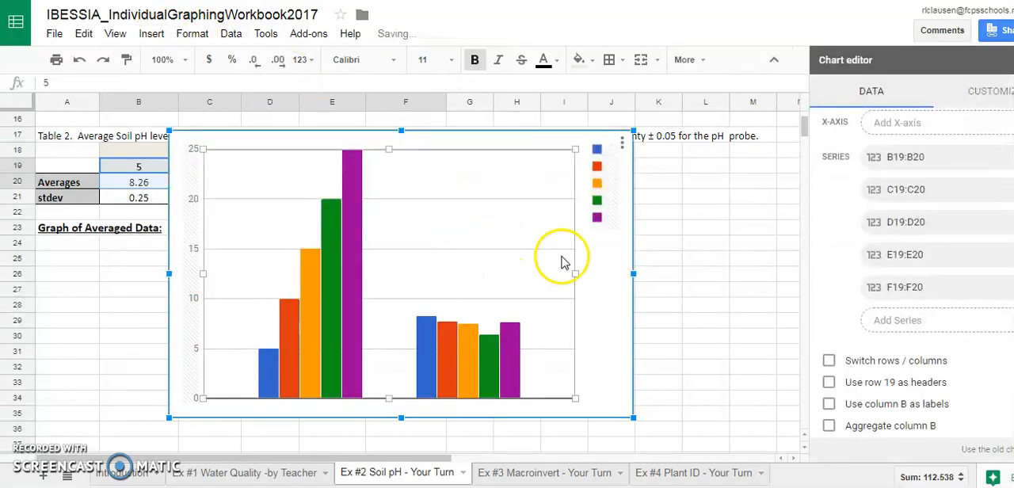
drag(539, 150, 657, 153)
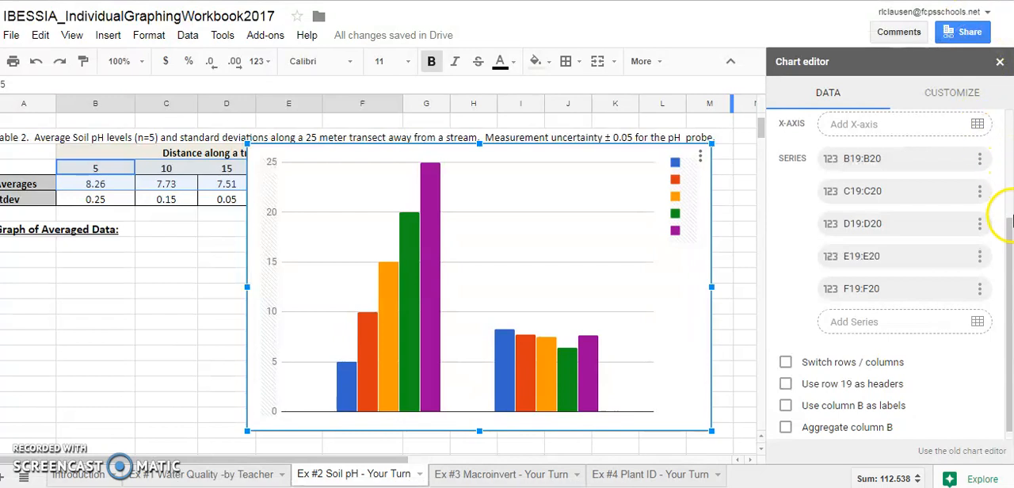
Change the chart type from column to scatter chart.
drag(1004, 215, 1001, 138)
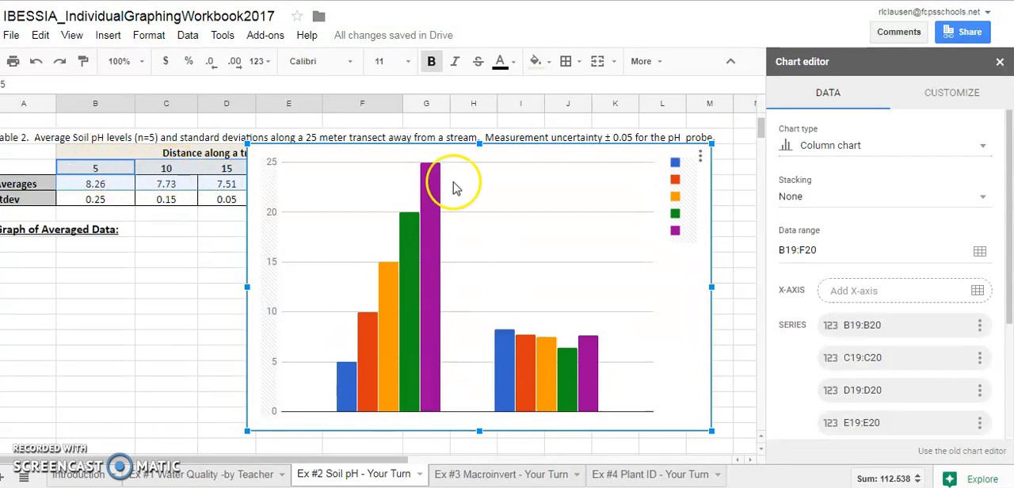
click(968, 145)
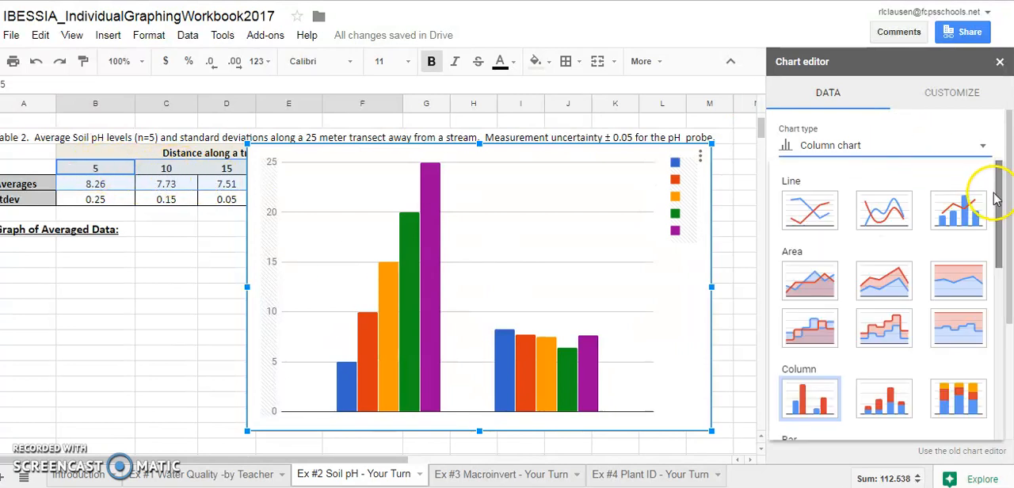
drag(997, 199, 1000, 293)
click(810, 361)
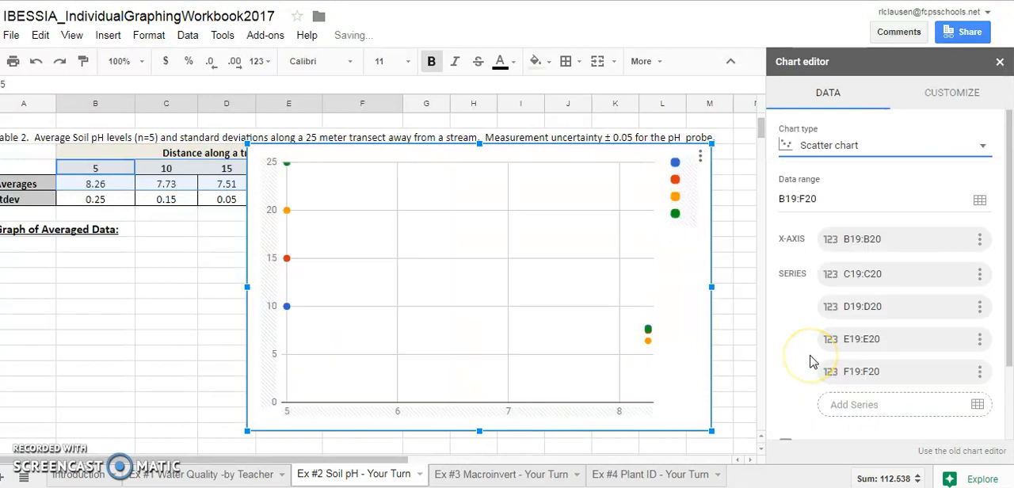
drag(1004, 210, 1012, 282)
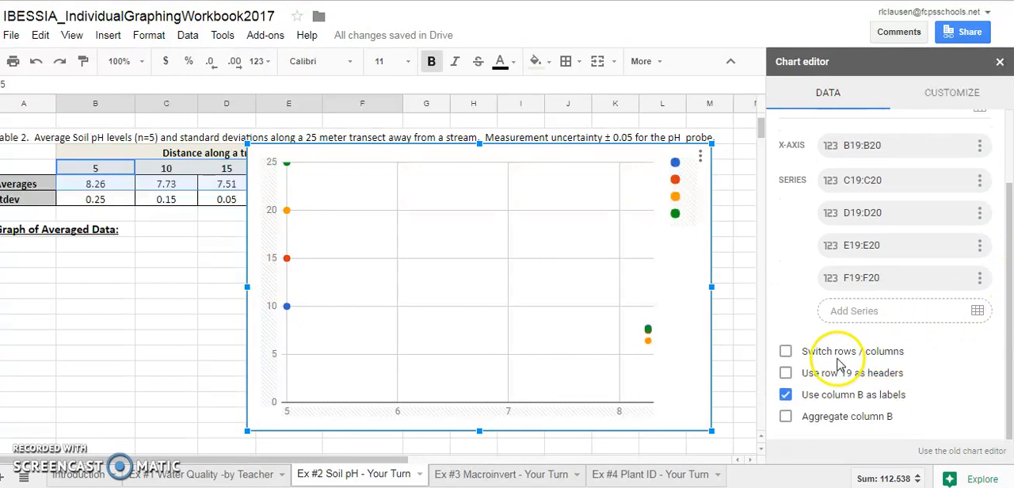
click(788, 353)
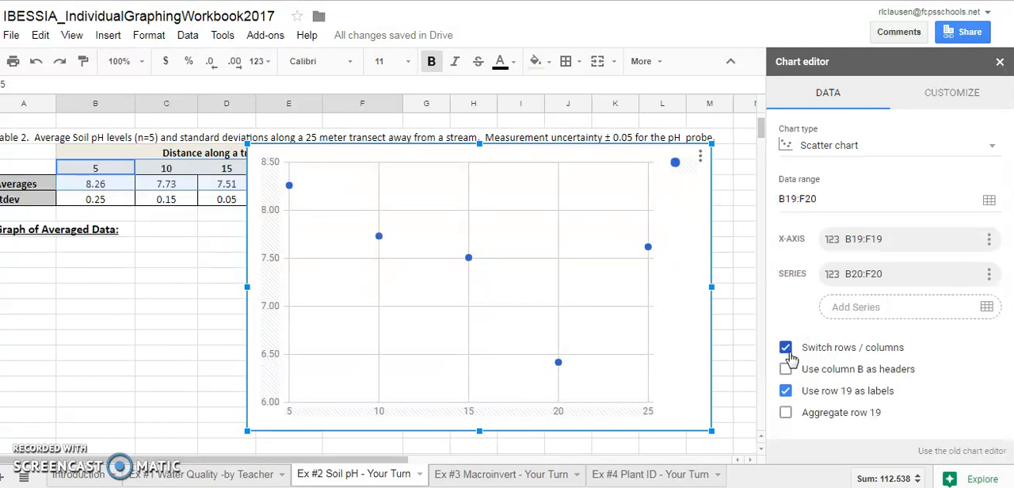
click(788, 352)
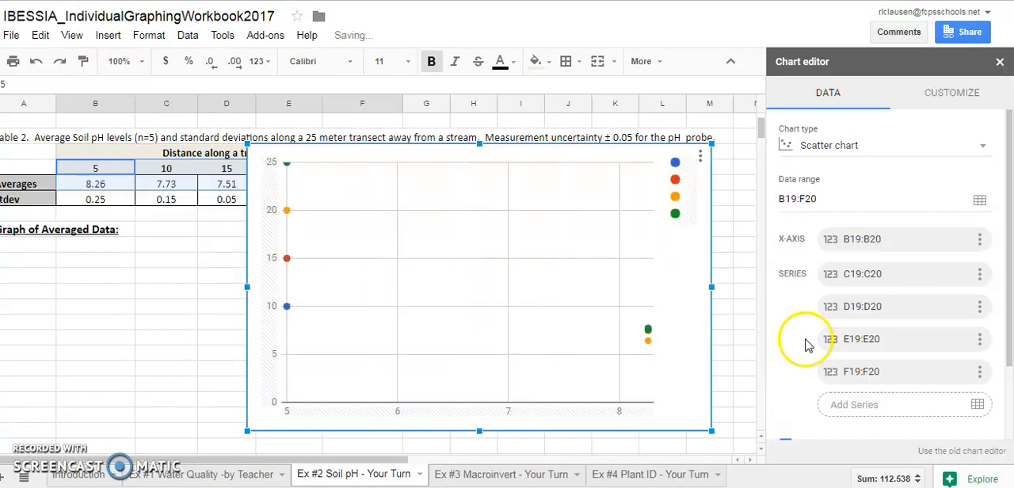
Switch the scatter chart's rows and columns so B19:F19 supplies the x-axis, leaving column B unused as headers.
drag(1004, 231, 1000, 289)
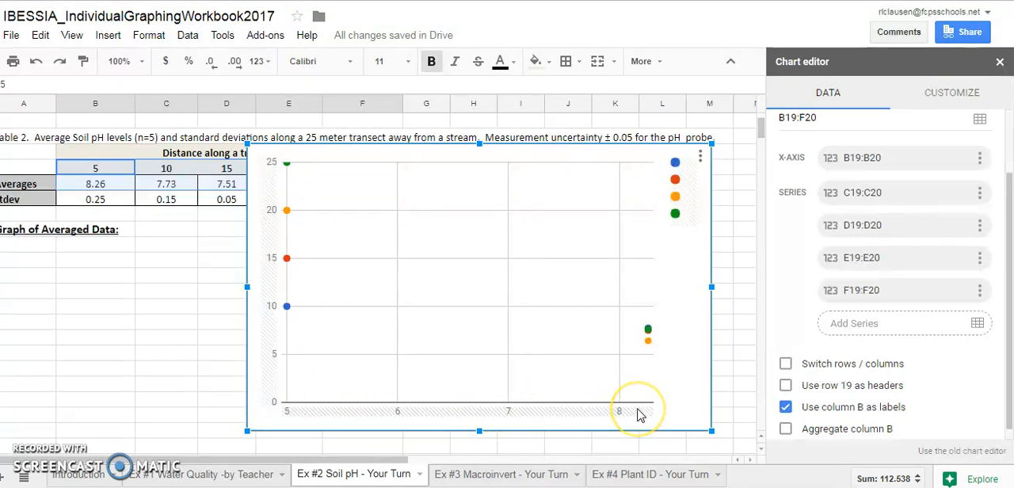
click(787, 365)
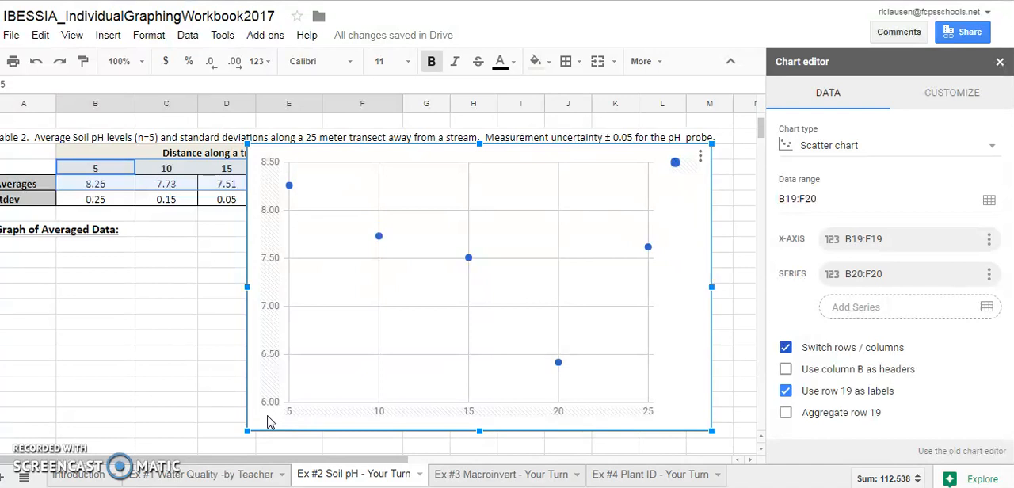
click(784, 371)
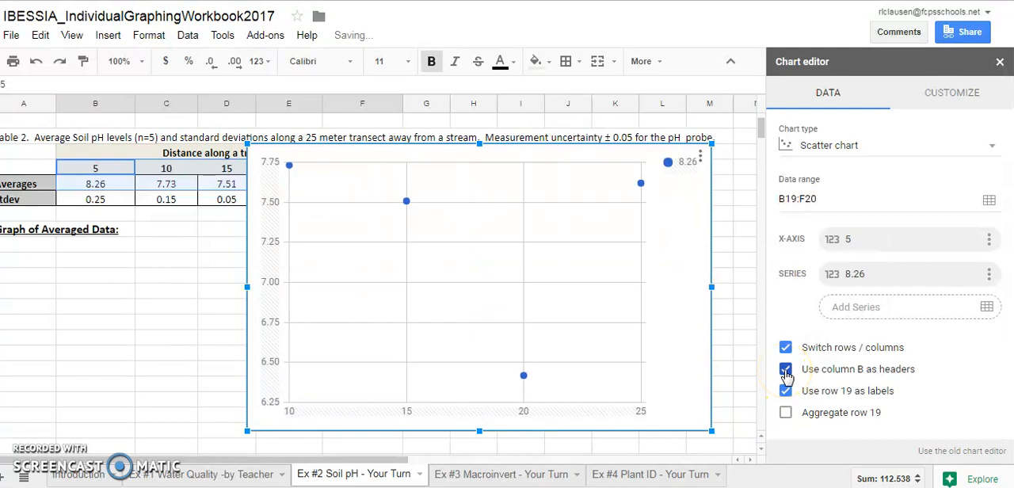
click(785, 369)
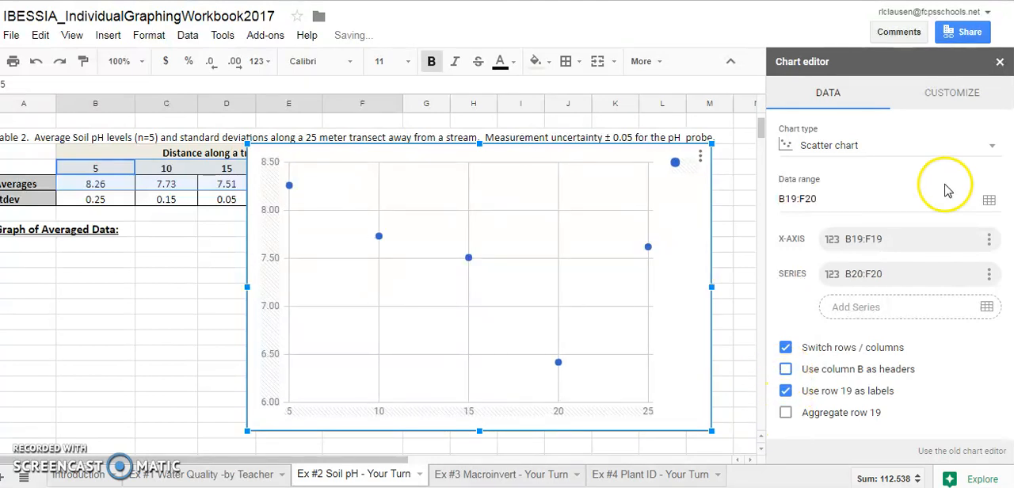
Remove the scatter chart's legend by setting its position to None.
click(960, 106)
click(961, 137)
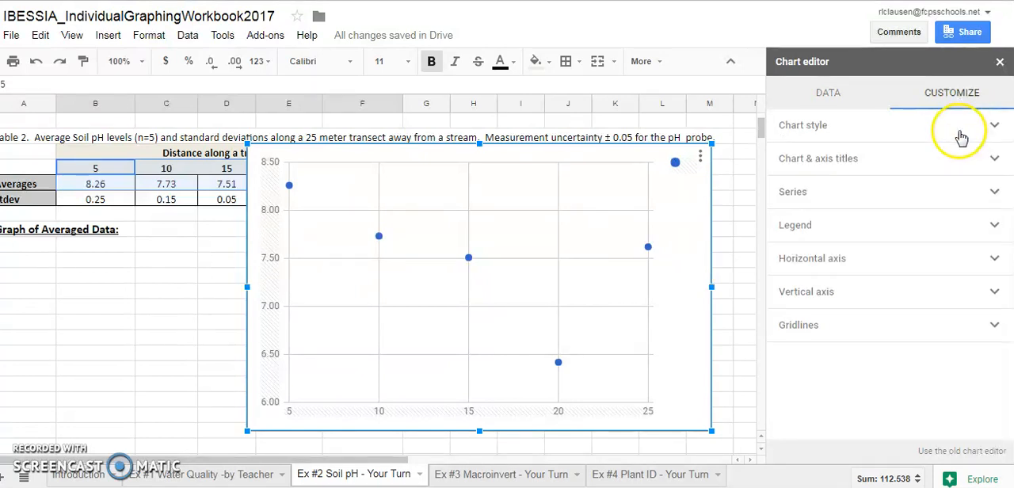
click(829, 232)
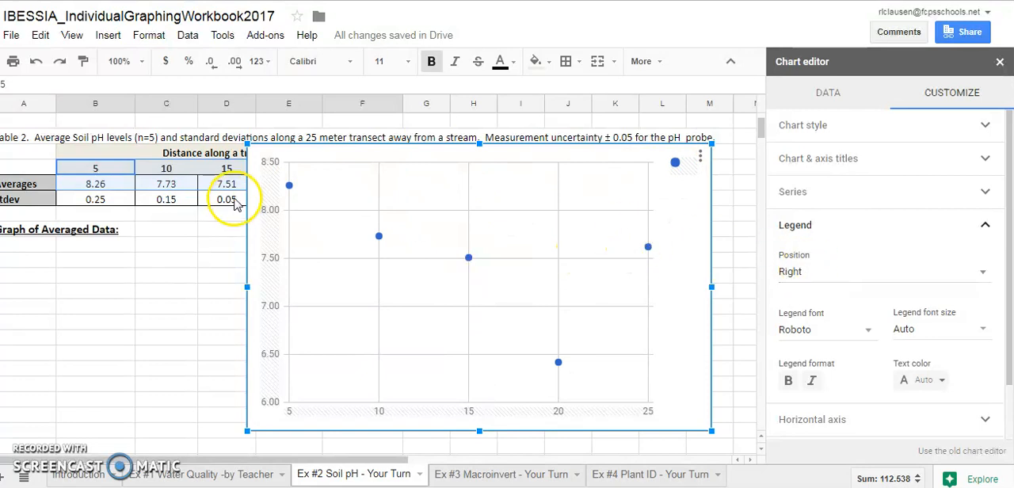
click(868, 279)
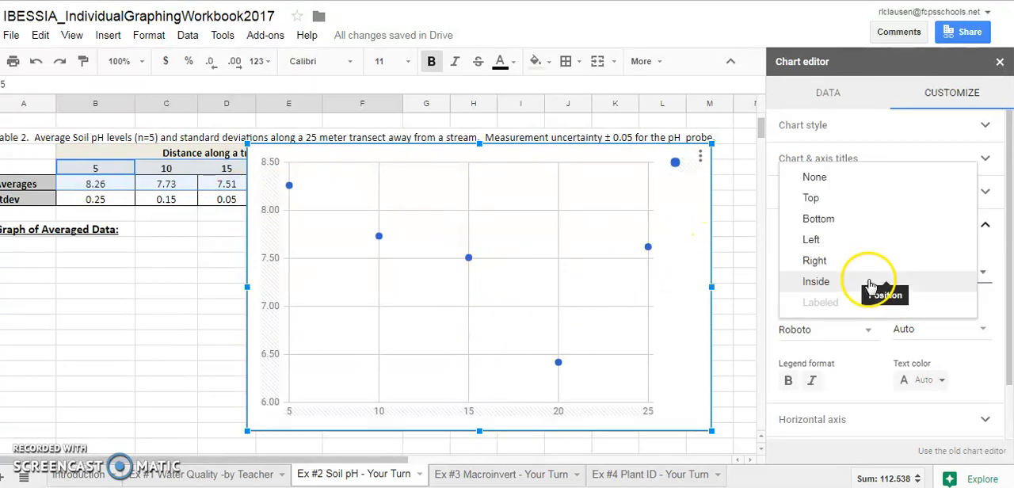
click(854, 178)
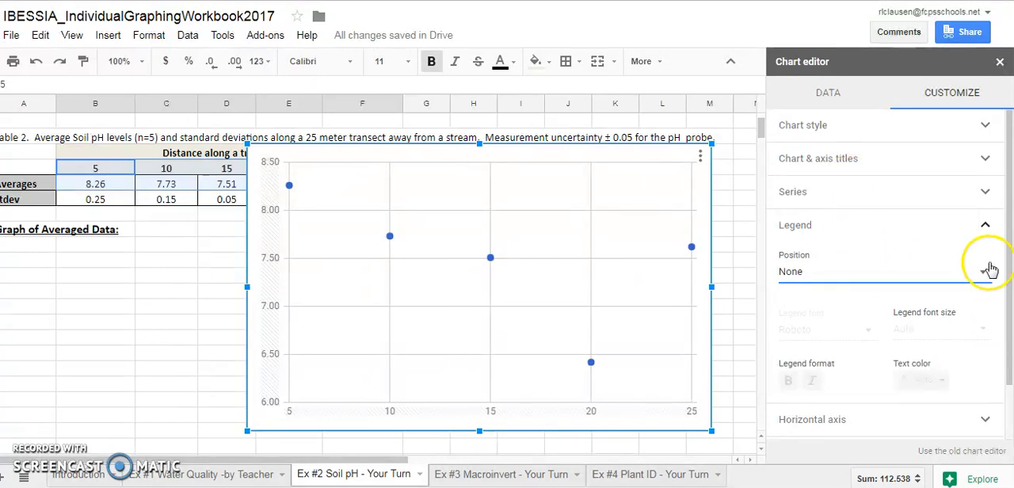
click(983, 226)
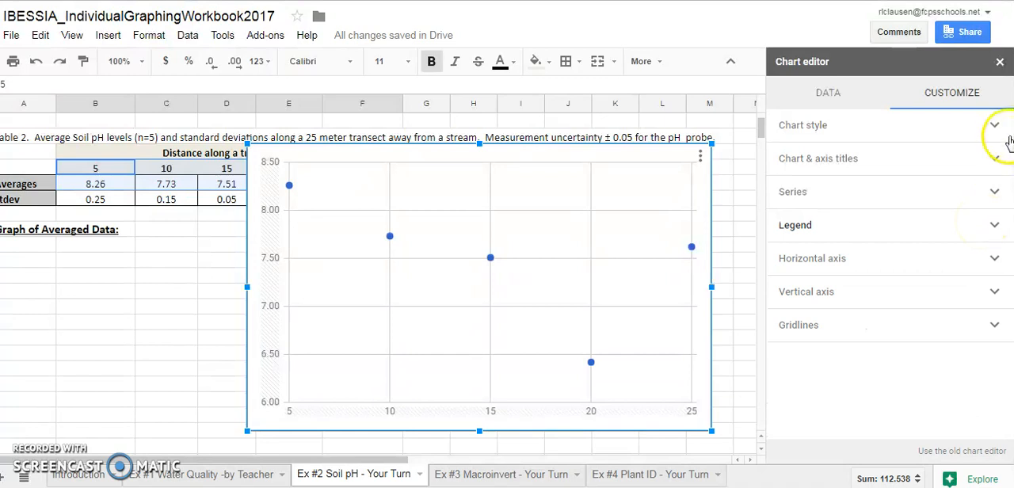
Set the horizontal axis title to "Distance along a transect (m) from a stream (+/- 0.05 m)".
click(997, 161)
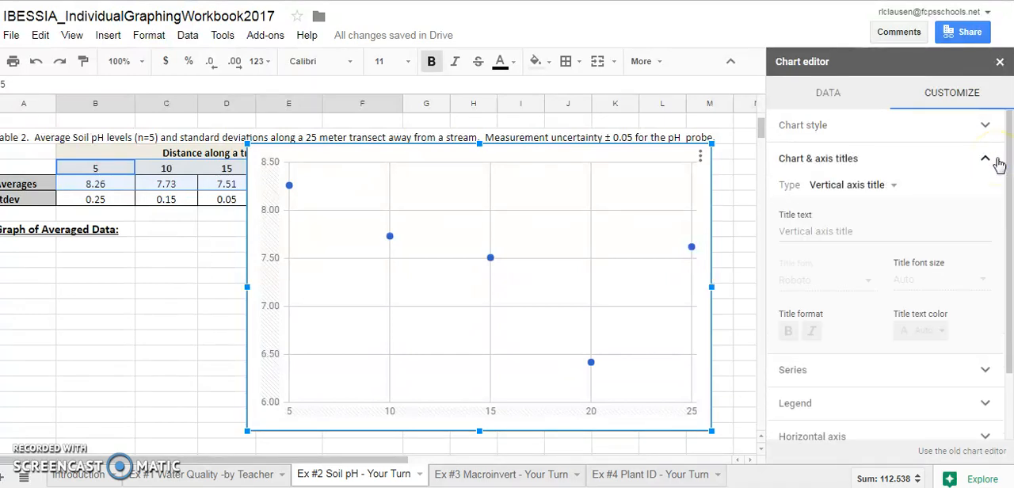
click(879, 185)
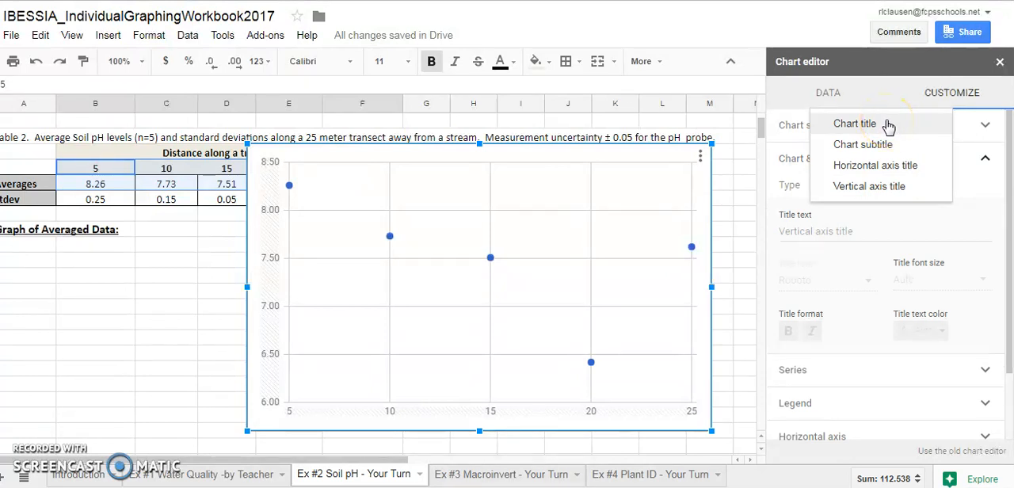
click(888, 171)
click(847, 231)
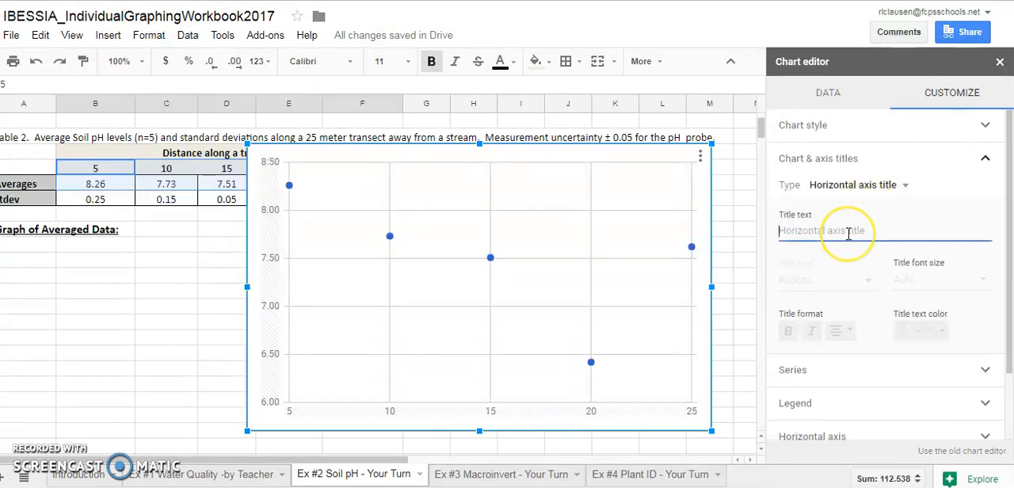
text(Distance along a transect (m)
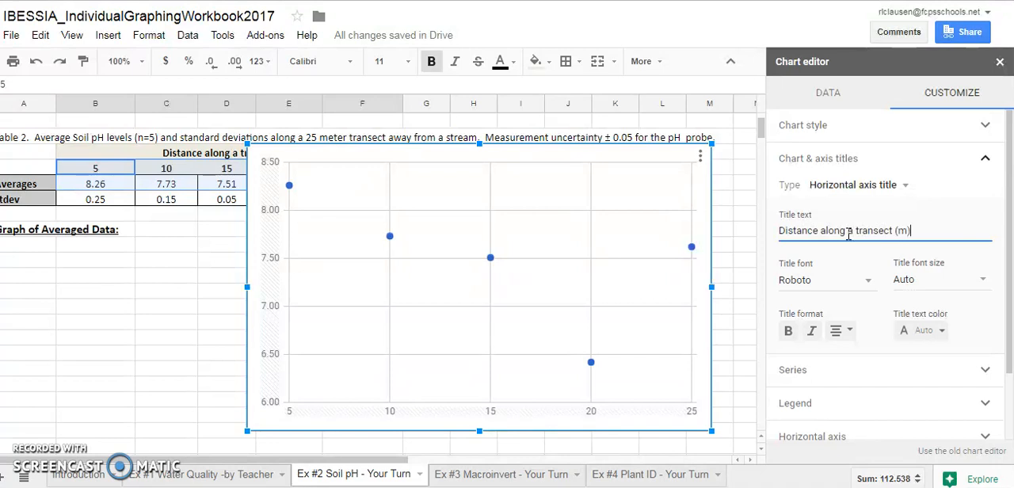
text(from a stream ()
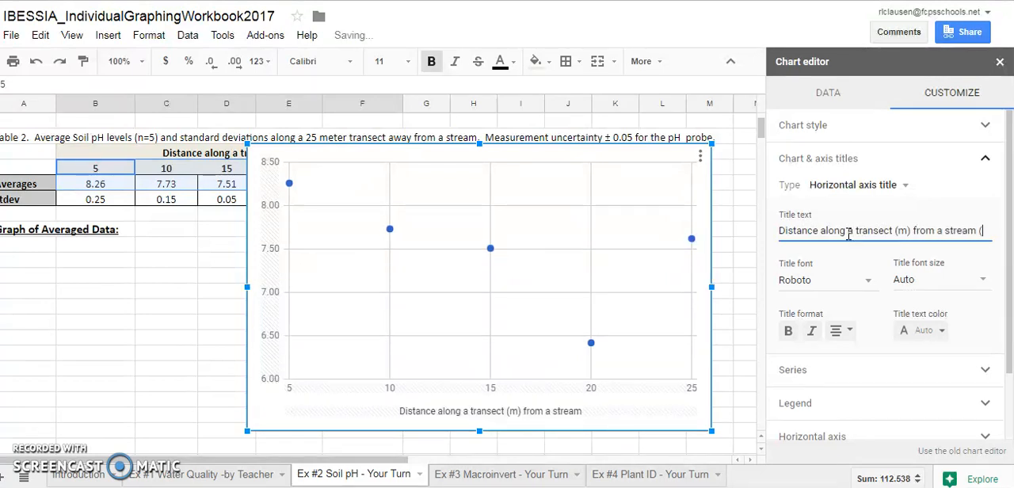
text(+/1)
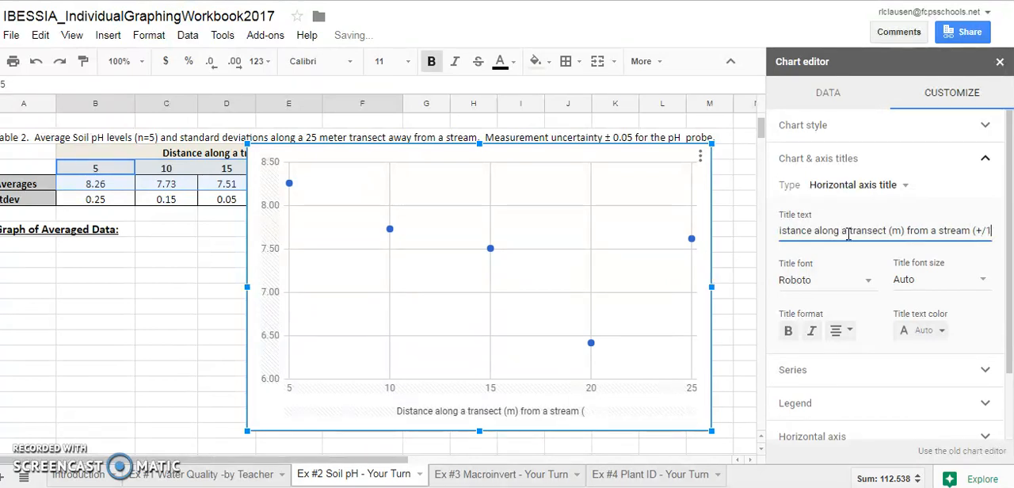
key(BackSpace)
text(-)
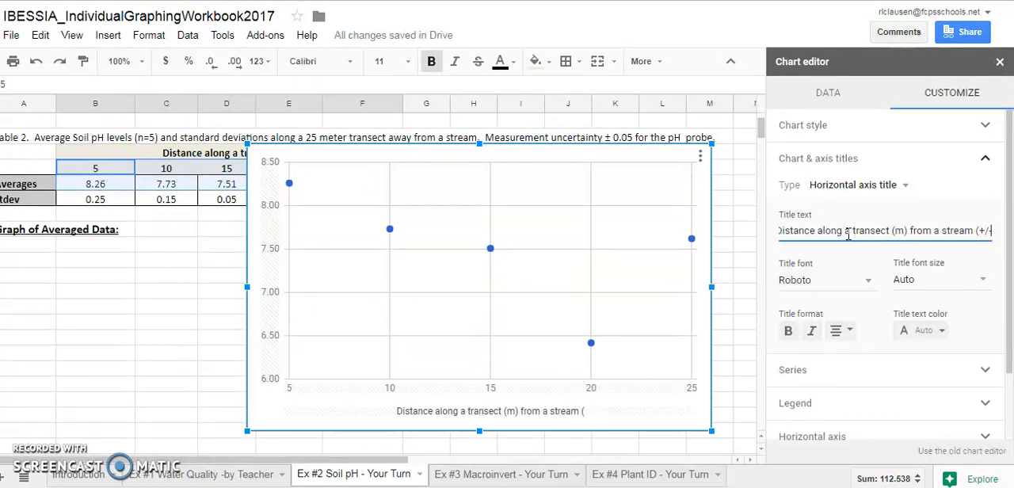
text( 0)
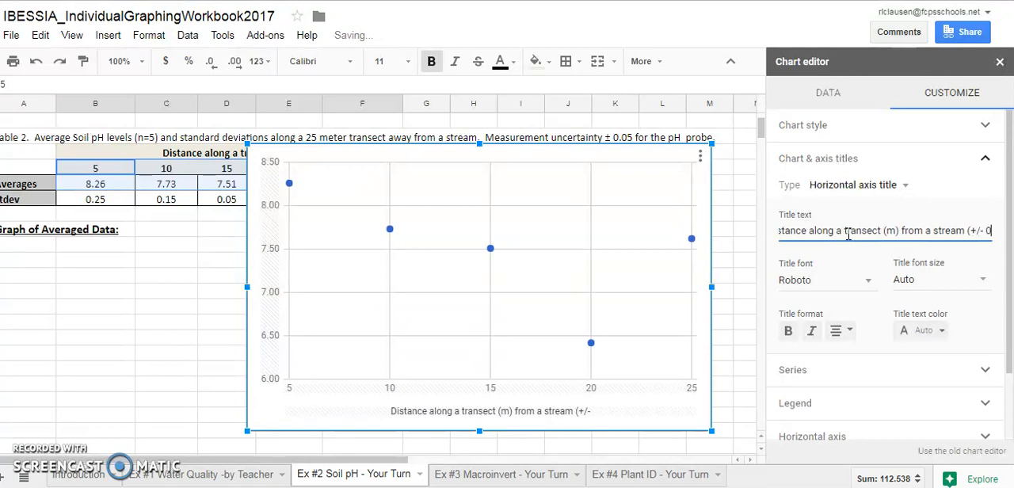
text(.05 m))
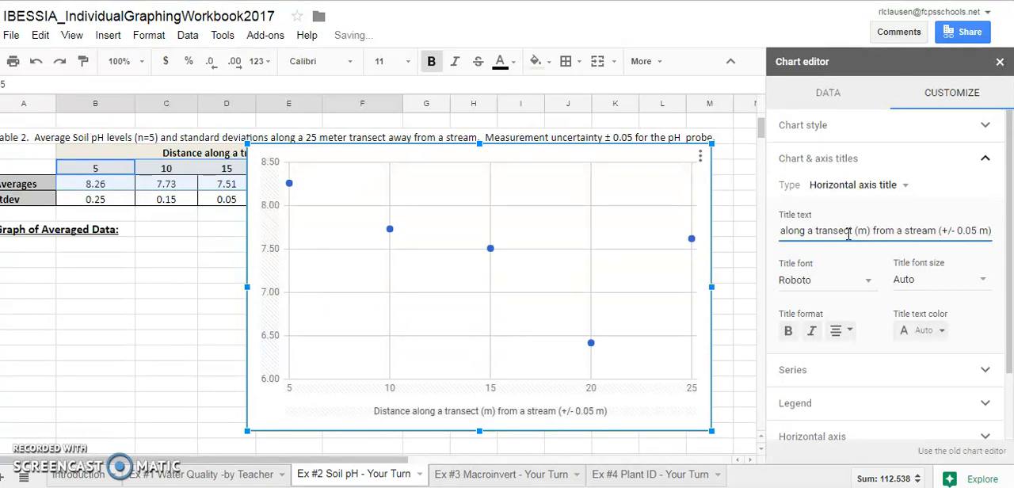
click(821, 240)
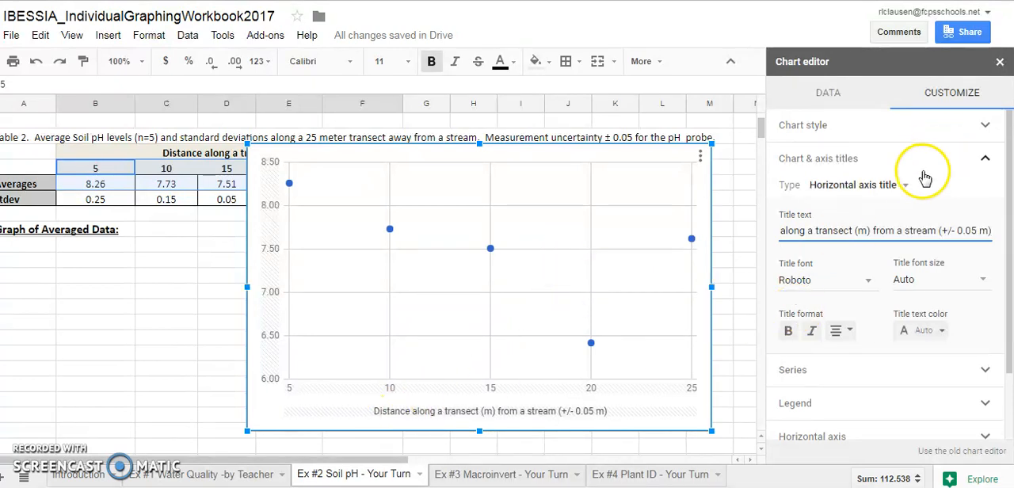
Set the vertical axis title to "Soil pH (n=5)".
click(899, 185)
click(896, 207)
click(845, 236)
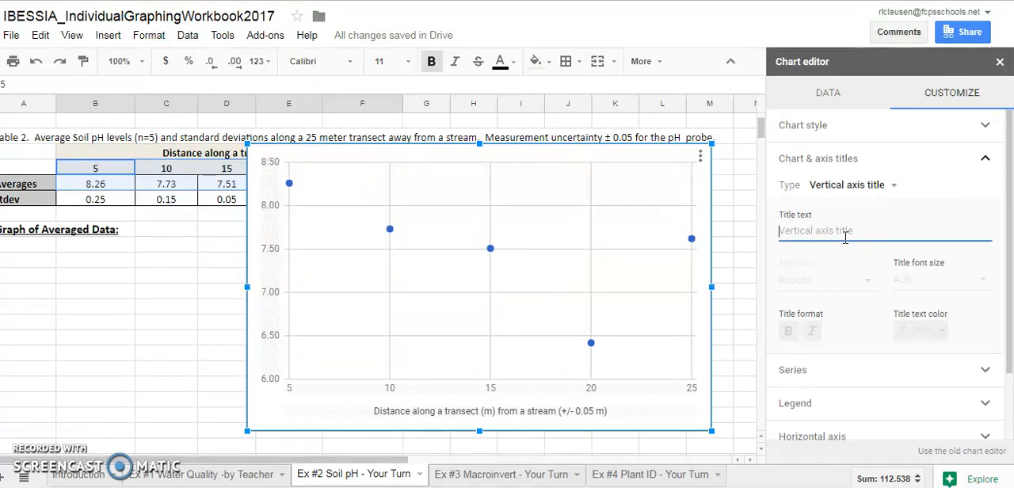
text(Soil pH)
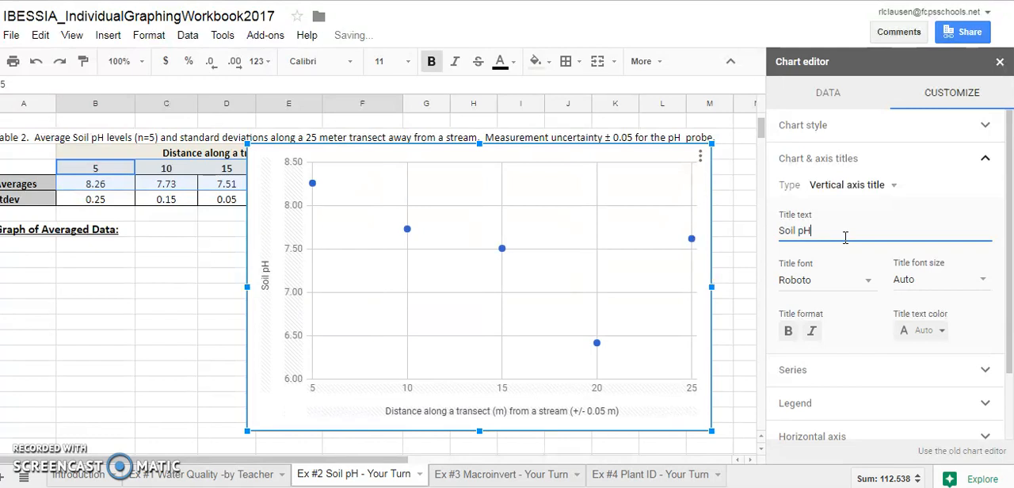
text( (n=)
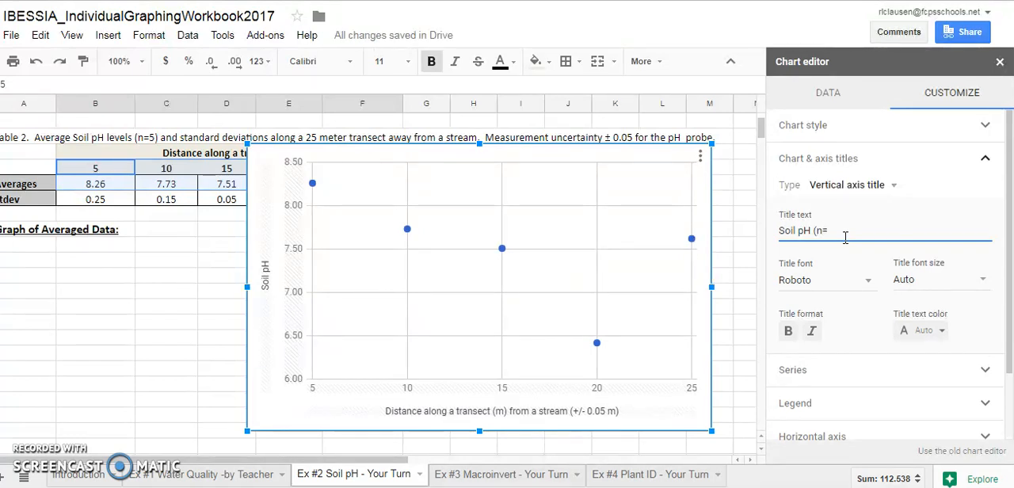
text(5)
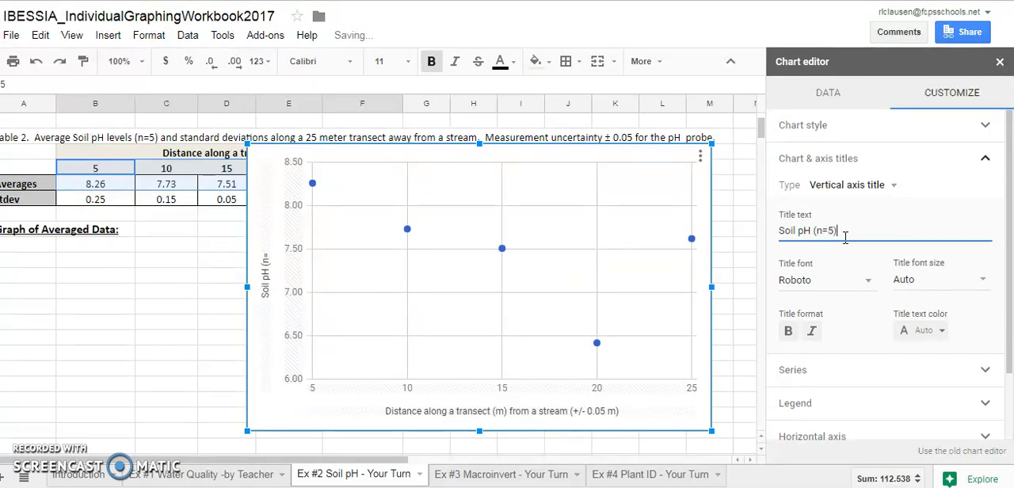
Expand the vertical axis title to "Average Soil pH (n=5) +/-0.05 uncertainty for pH probe".
click(781, 229)
text(Averages)
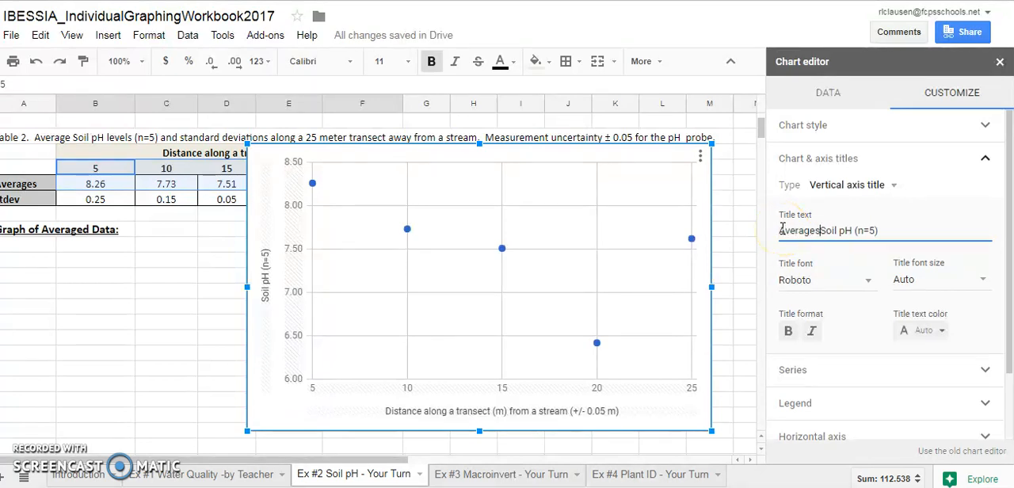
key(BackSpace)
key(BackSpace)
click(889, 230)
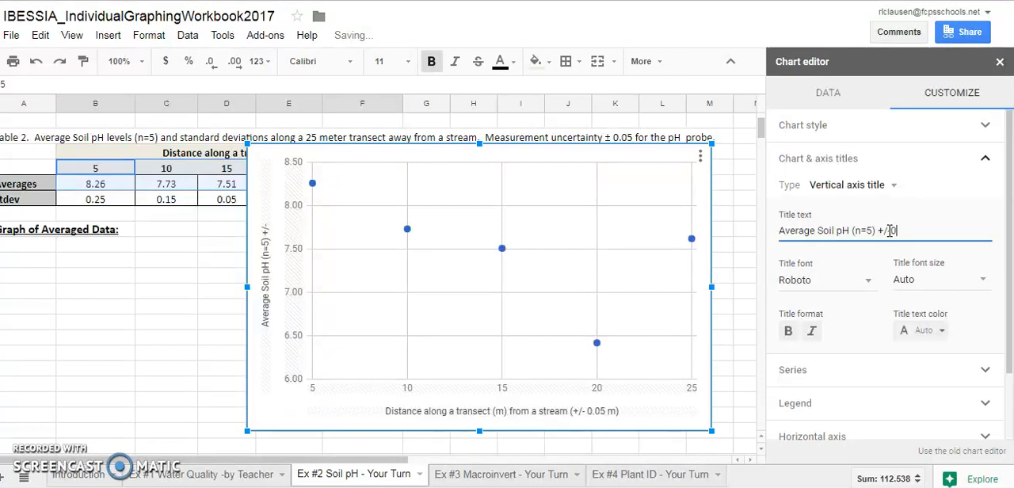
text(m)
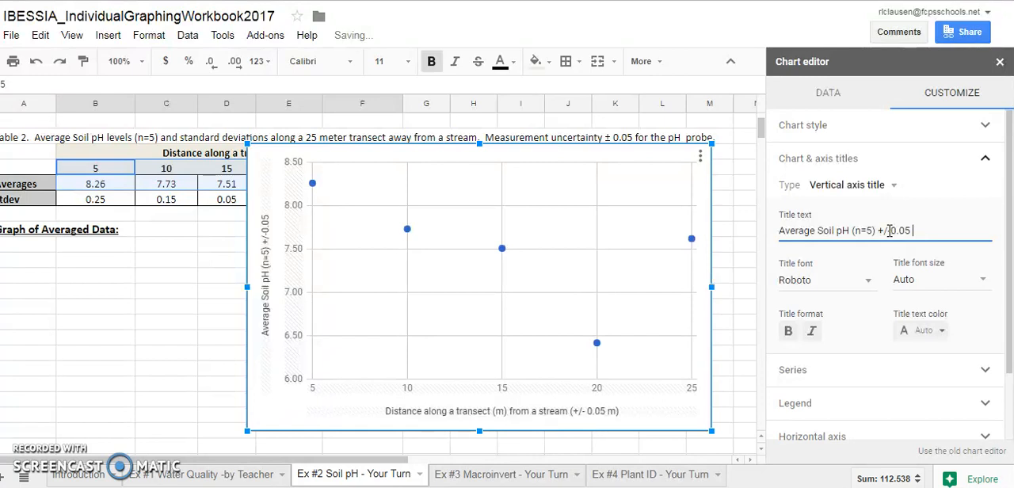
text( unc)
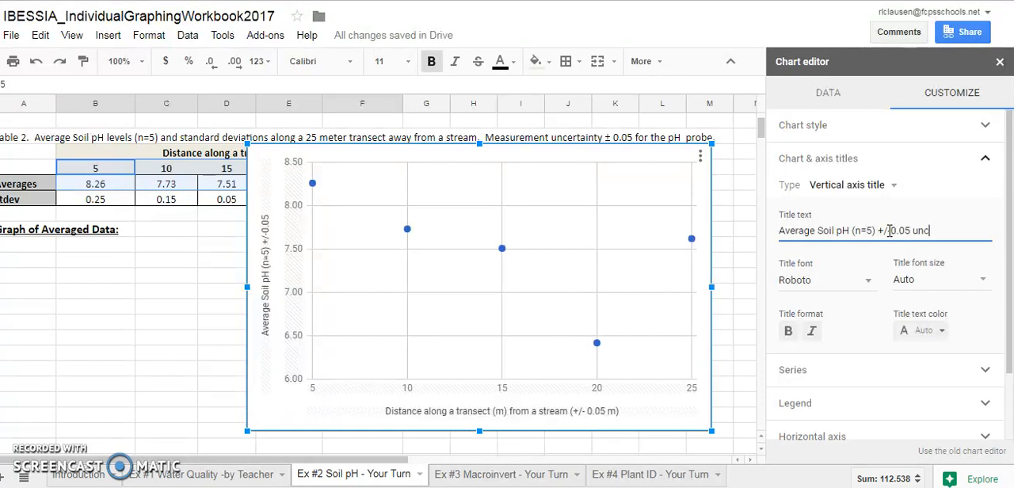
text(ertainty for pH probe)
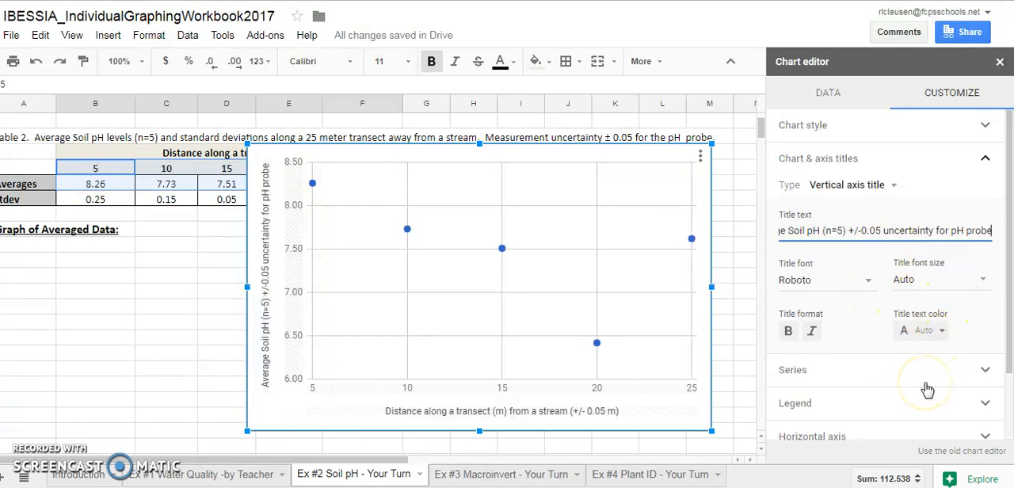
click(982, 161)
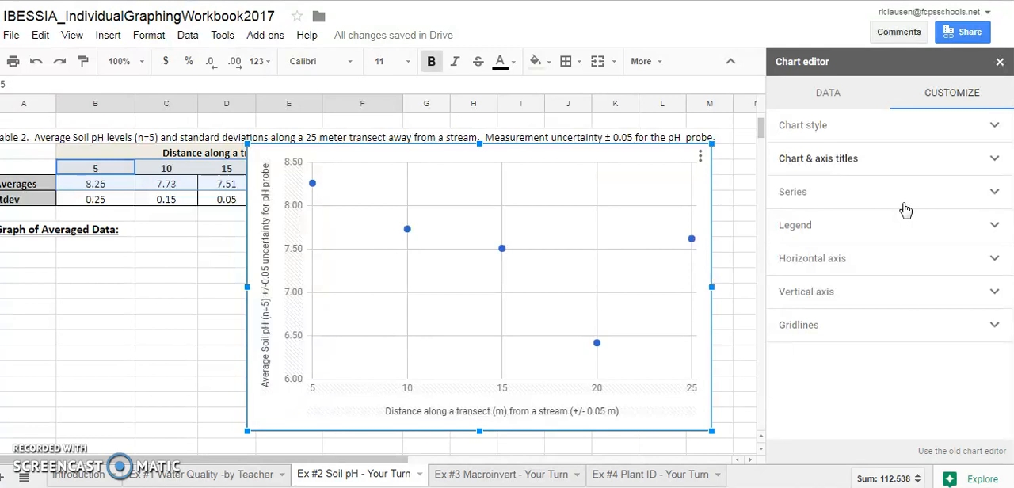
Turn on data labels for the plotted points of data series 1.
click(992, 193)
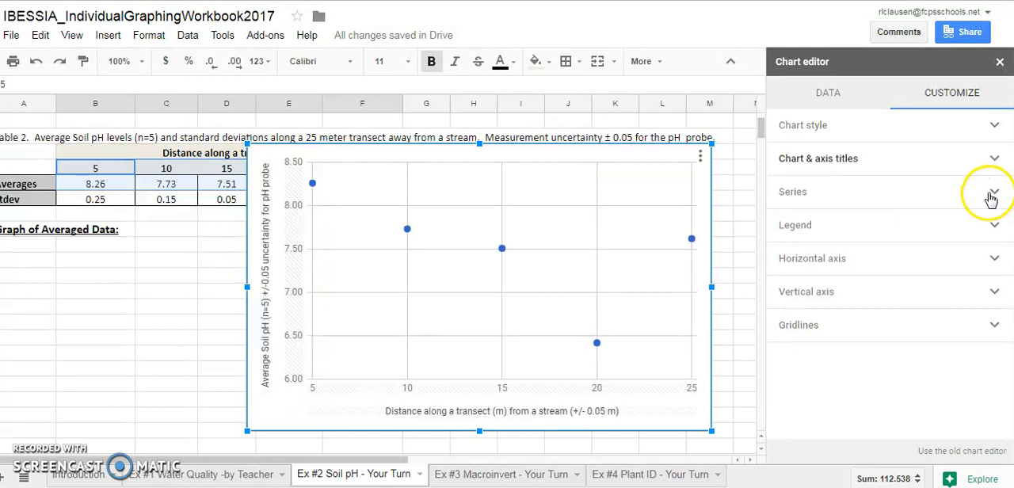
drag(1010, 181, 1013, 223)
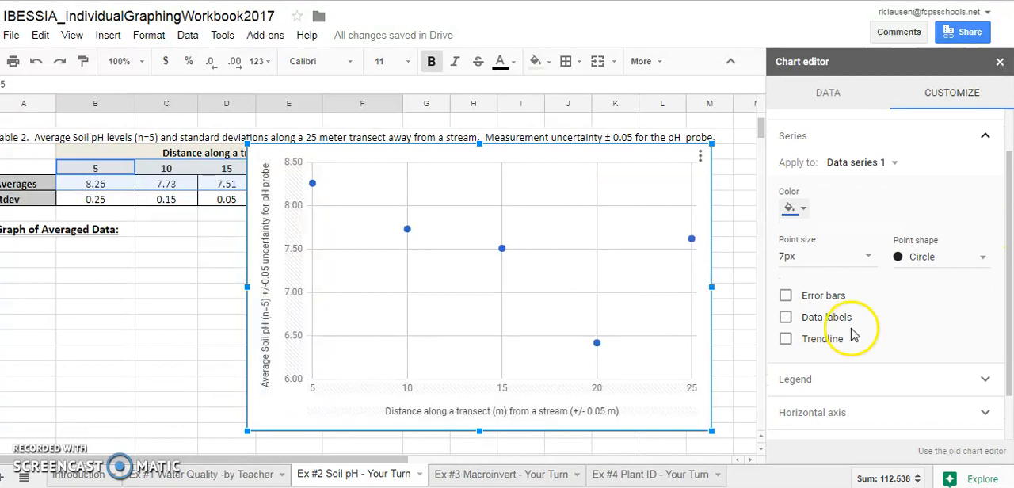
click(786, 317)
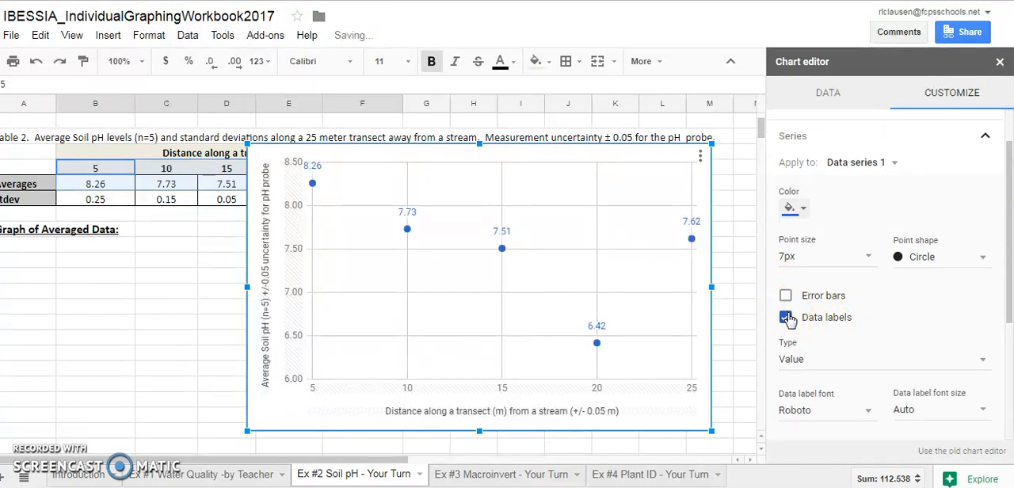
Add error bars to data series 1, and move the chart aside to check Table 2's standard deviations, then back over the table.
click(786, 298)
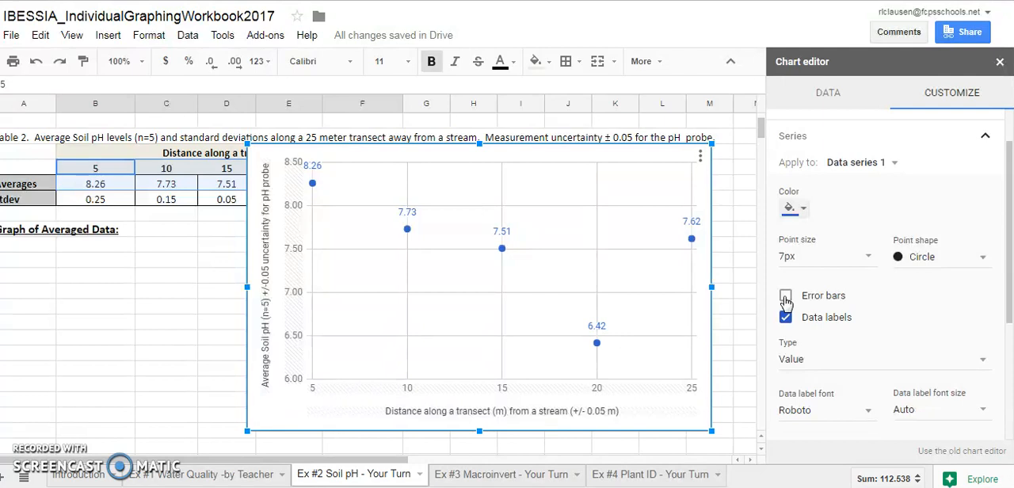
drag(1010, 248, 1012, 269)
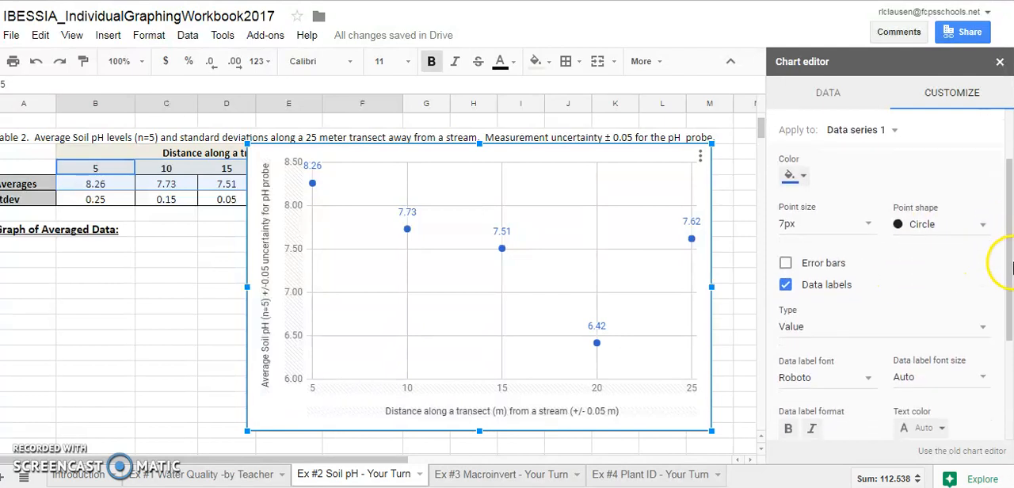
click(786, 263)
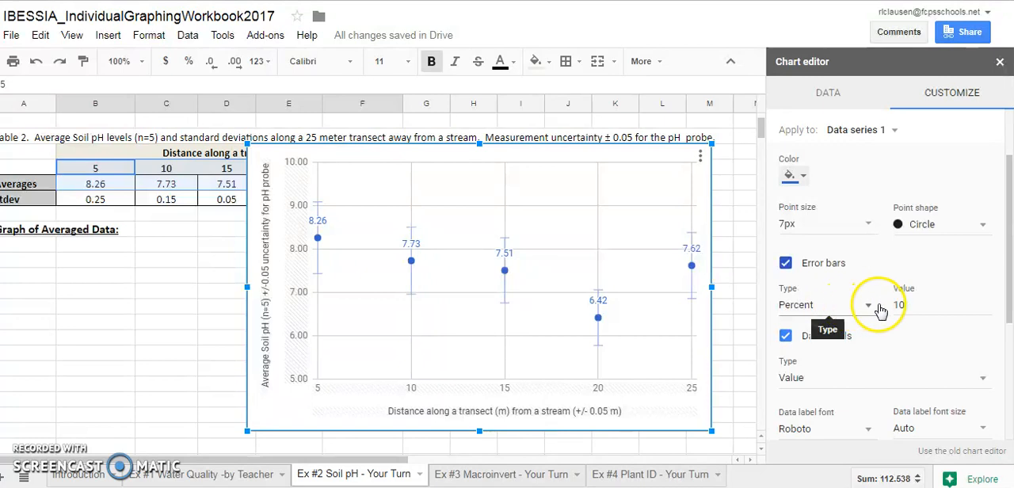
drag(506, 156, 678, 154)
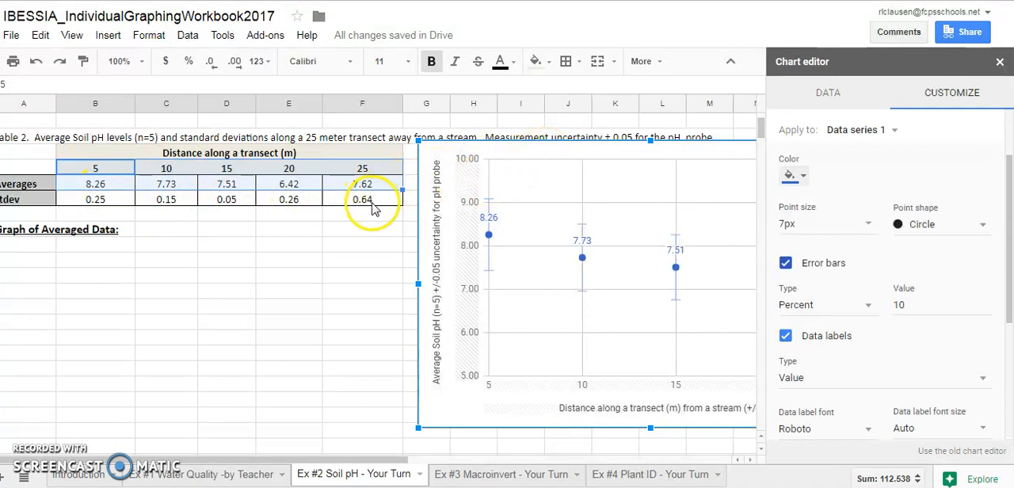
drag(554, 158, 331, 143)
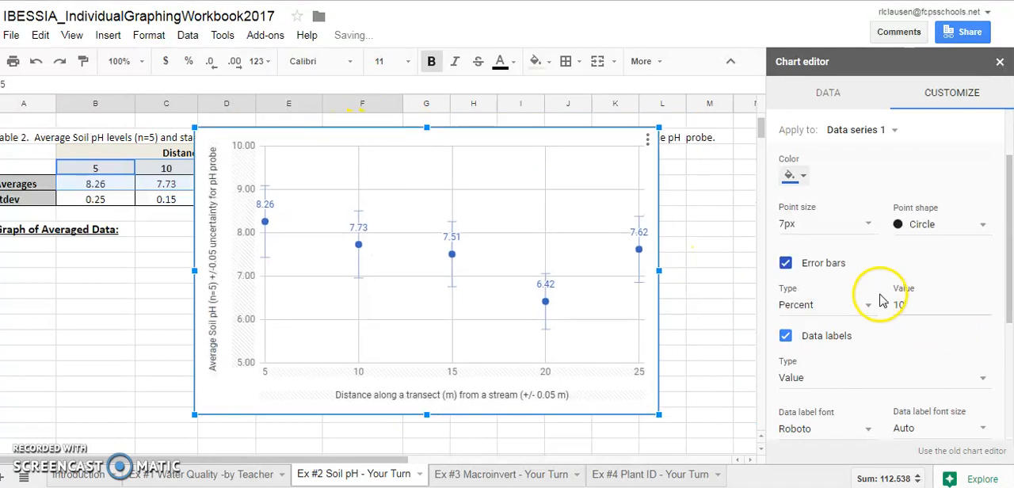
Change the error bars to the Constant type with a value of 0.05.
click(857, 304)
click(844, 267)
click(906, 297)
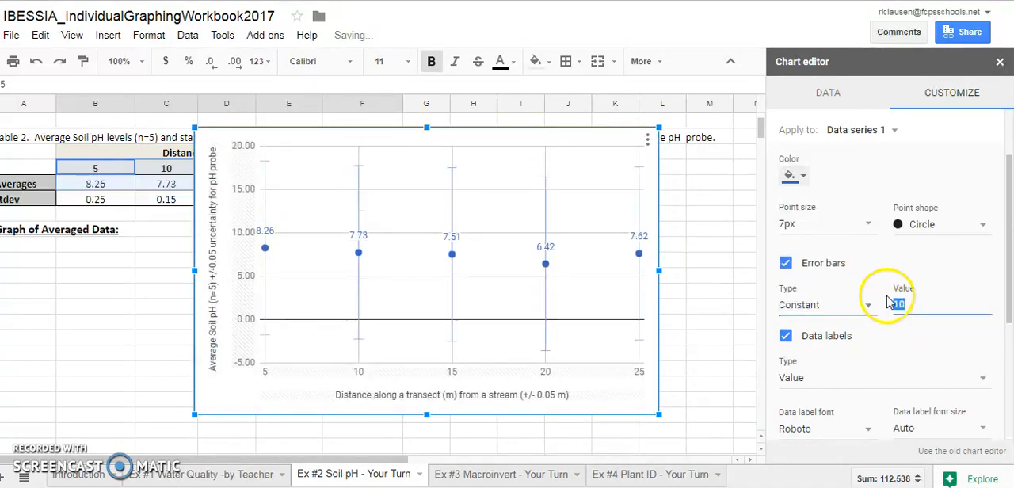
text(05)
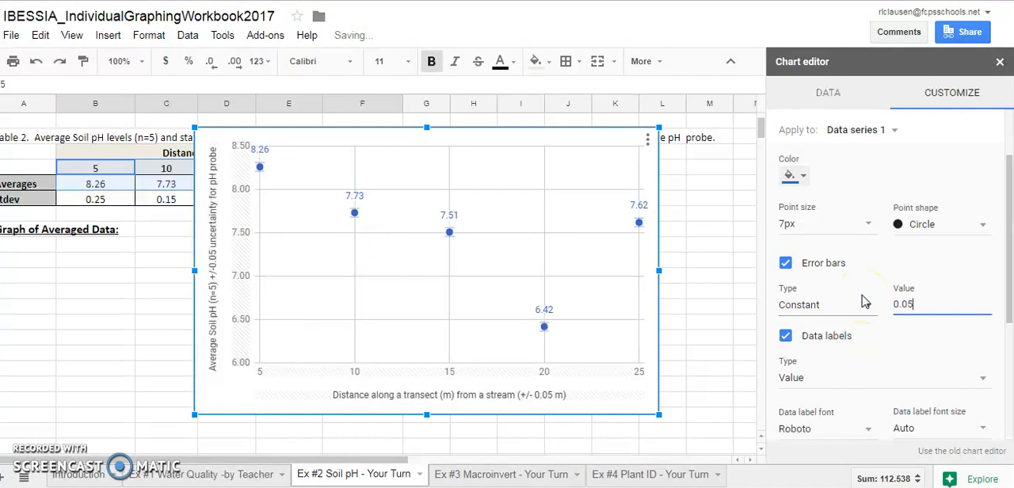
mouse_move(447, 235)
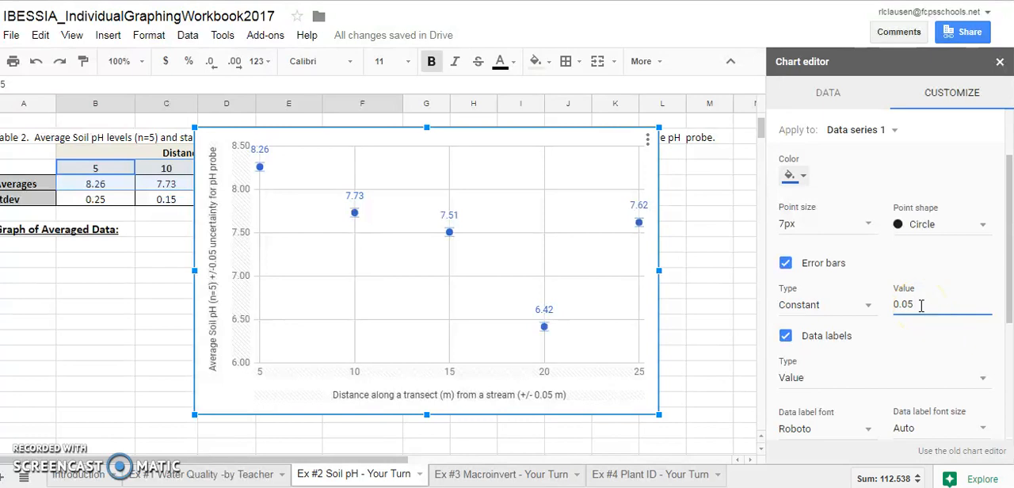
Set the constant error bar value to 0.27 and check the bars on the plotted averages.
key(BackSpace)
key(BackSpace)
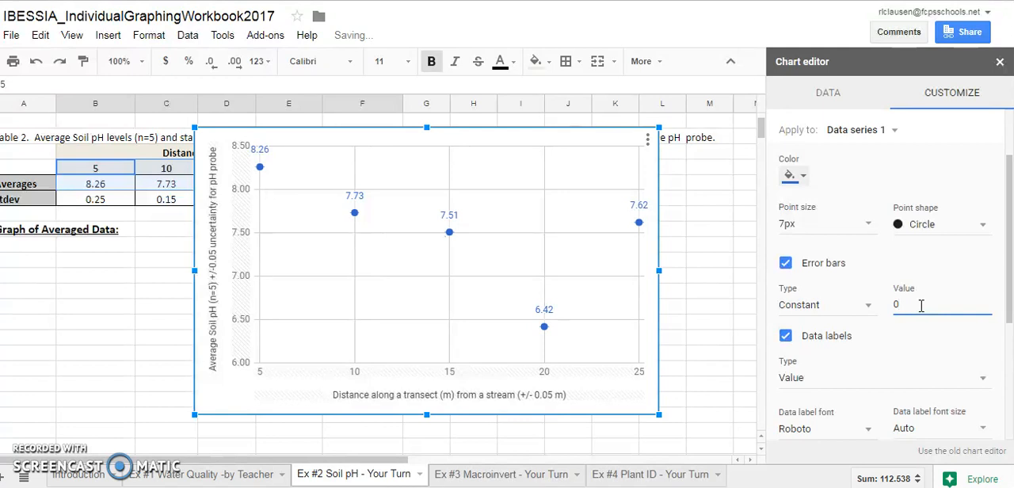
text(.27)
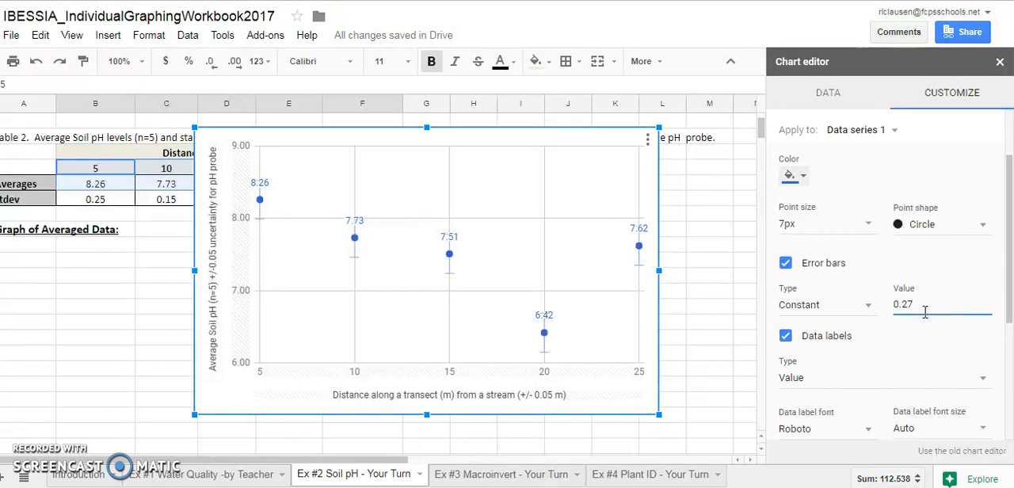
drag(1010, 272, 1011, 280)
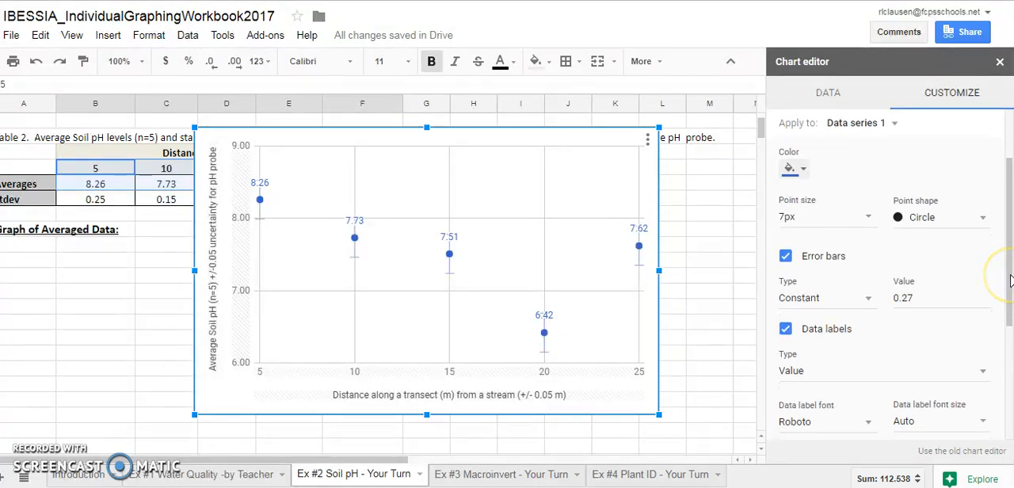
mouse_move(352, 243)
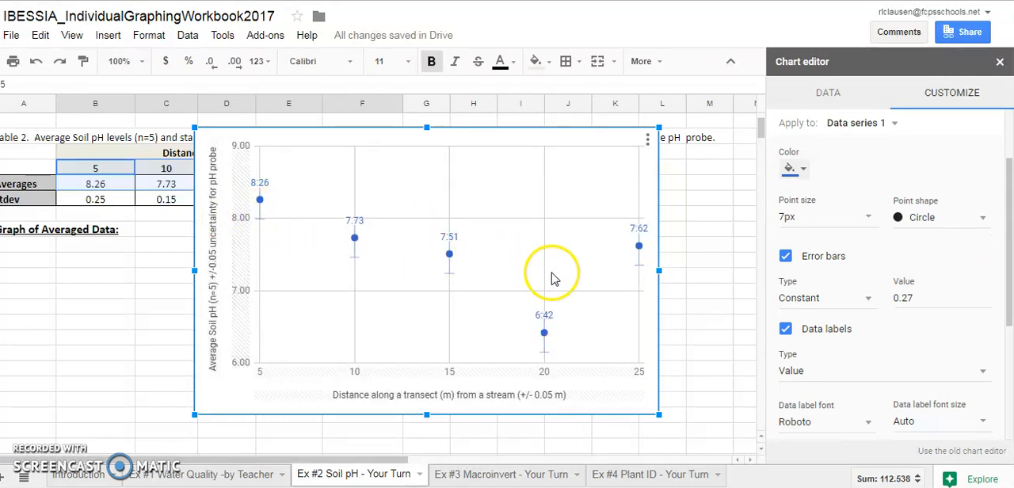
Add a linear trendline to data series 1 and show its R² value in the chart.
drag(1011, 252, 1009, 208)
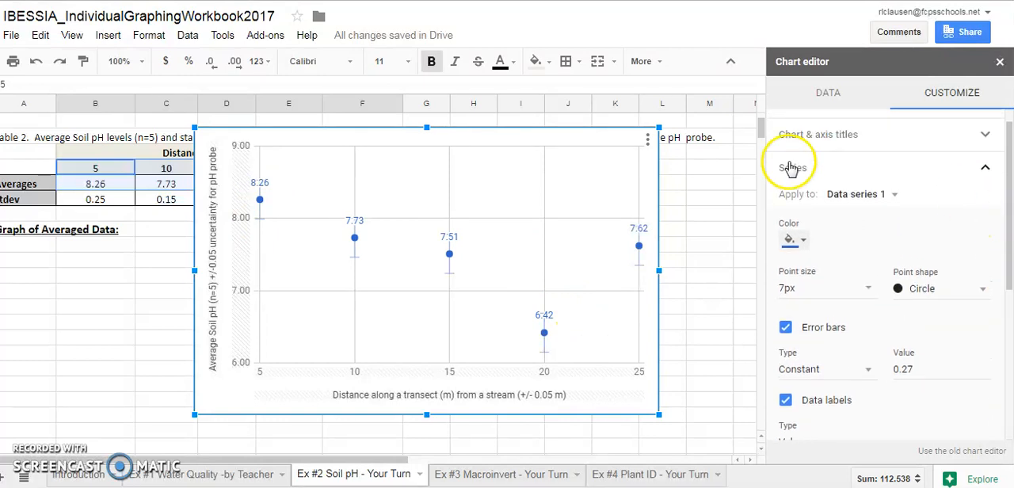
drag(1011, 191, 1011, 321)
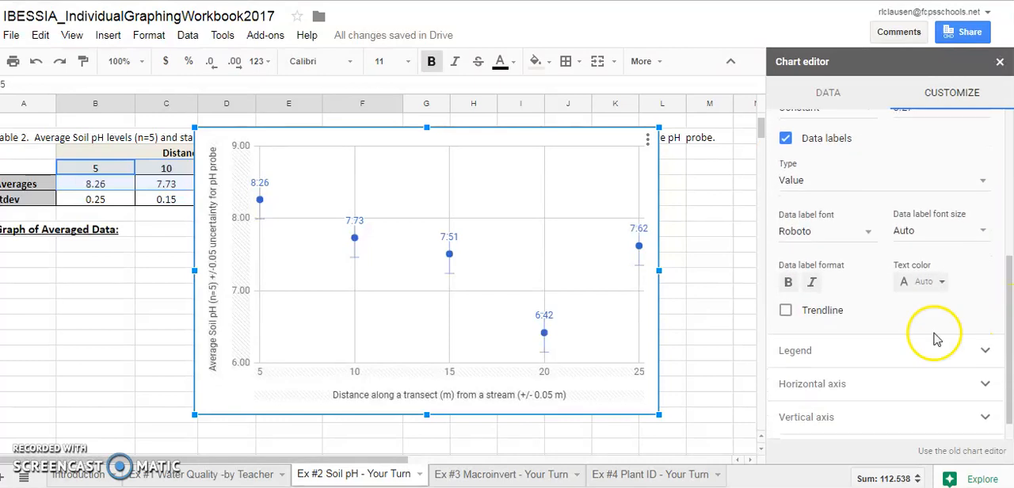
click(787, 316)
drag(1009, 246, 1003, 283)
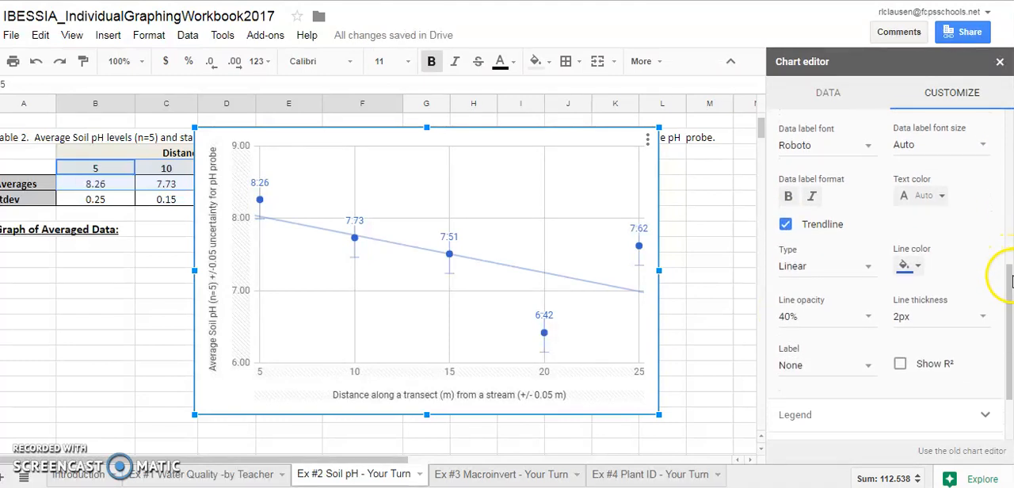
click(900, 364)
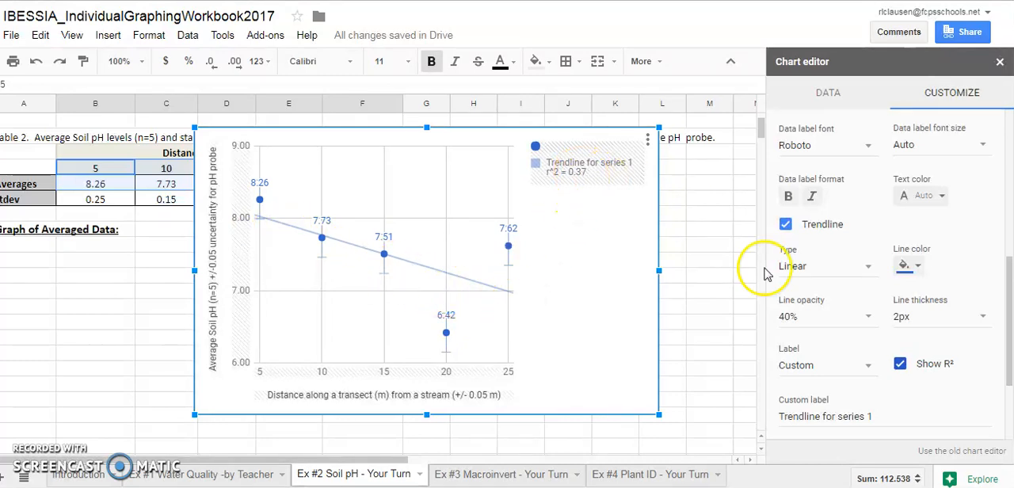
Try the Exponential trendline type, switch it to Polynomial, and compare the curve with the plotted averages and error bars.
click(814, 269)
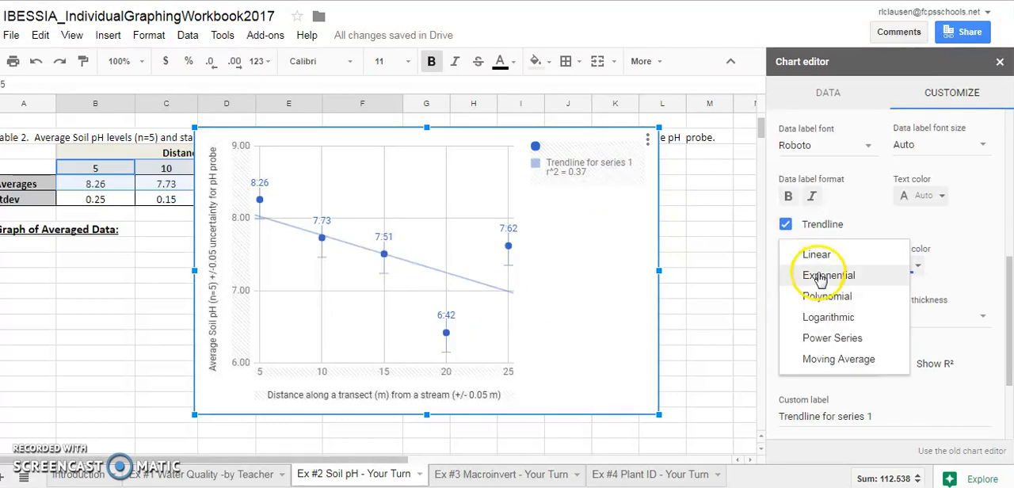
click(818, 275)
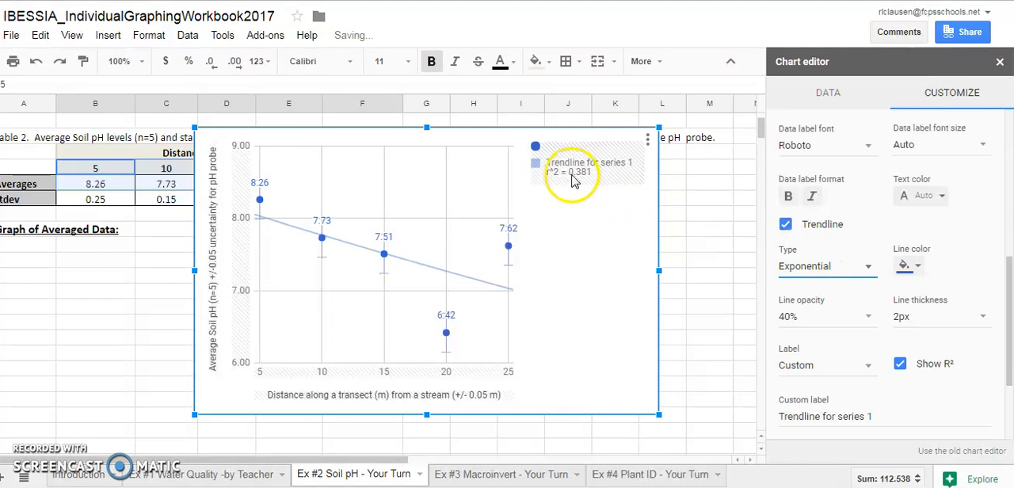
click(845, 276)
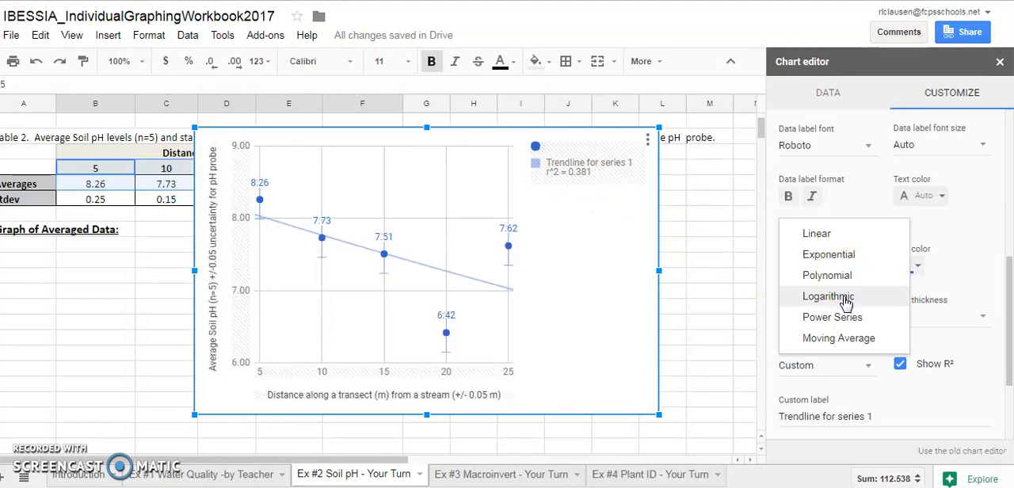
click(845, 275)
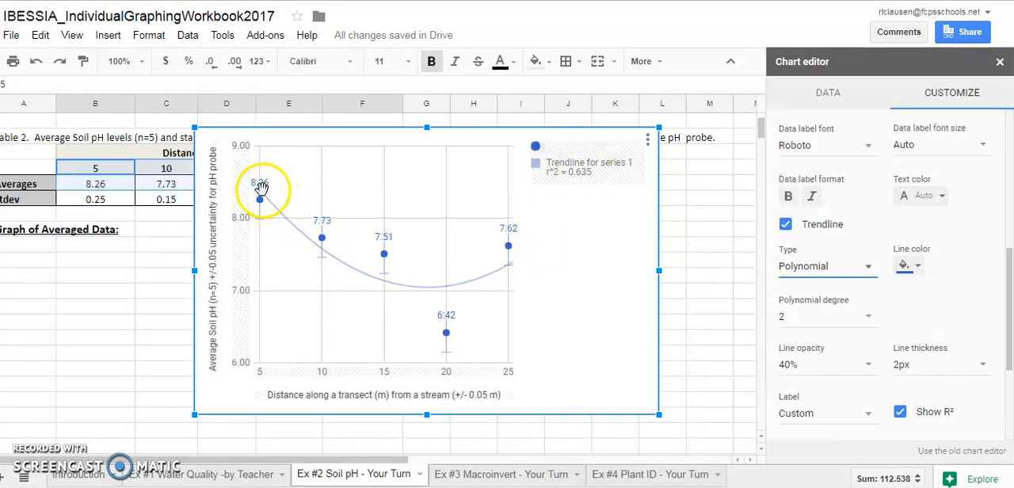
mouse_move(264, 203)
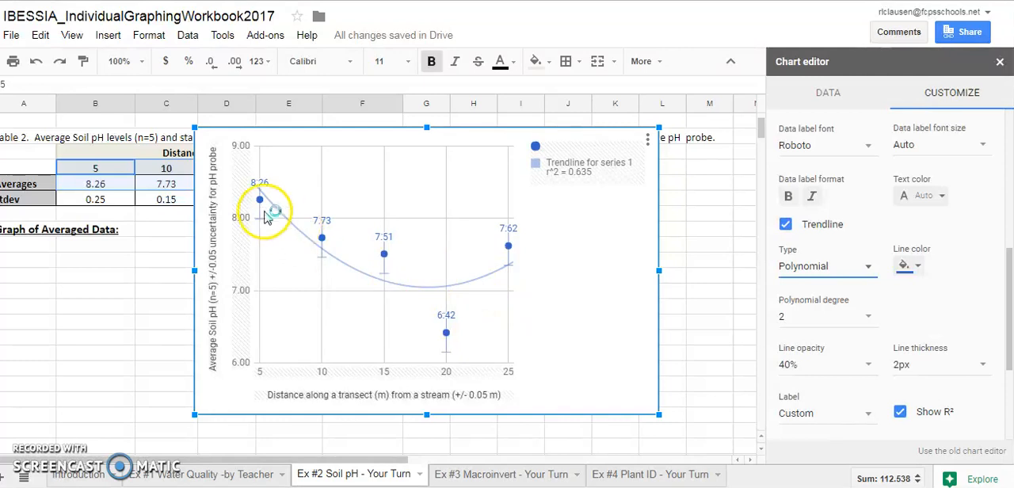
mouse_move(509, 248)
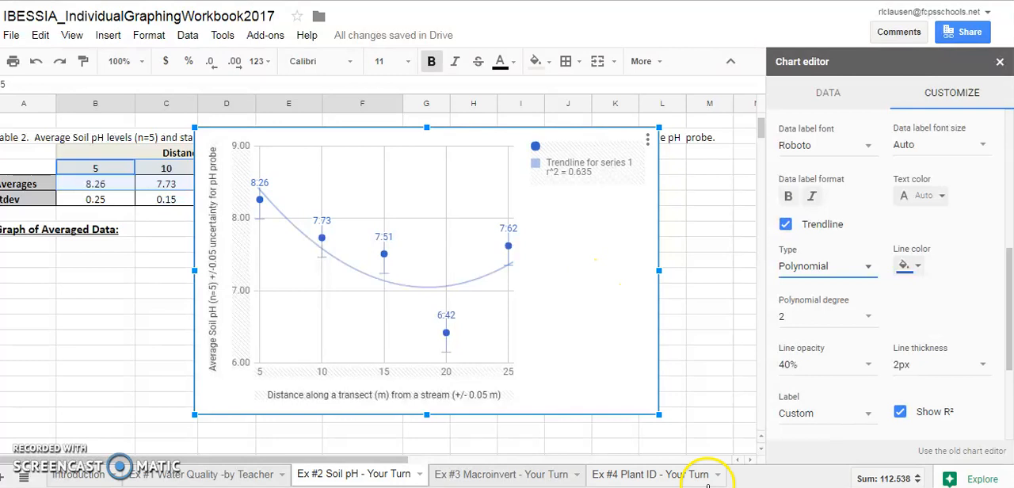
Begin the figure caption in the column D cell just below the chart with "Figure 1.", correcting the wording after it.
click(239, 435)
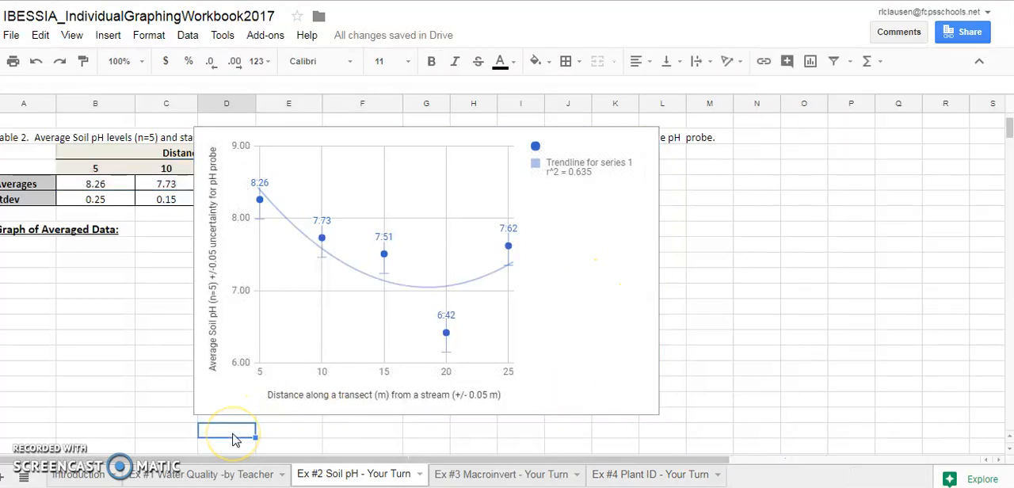
text(Figure)
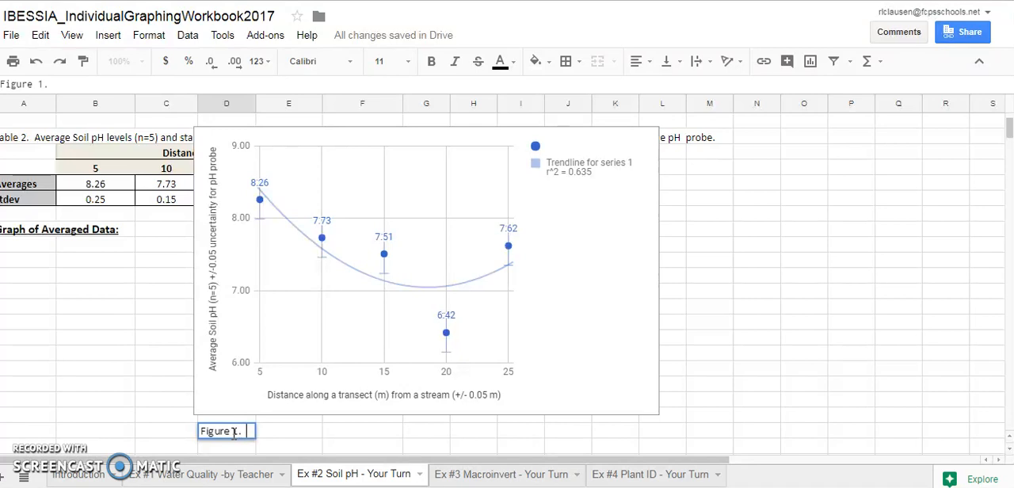
text(1.)
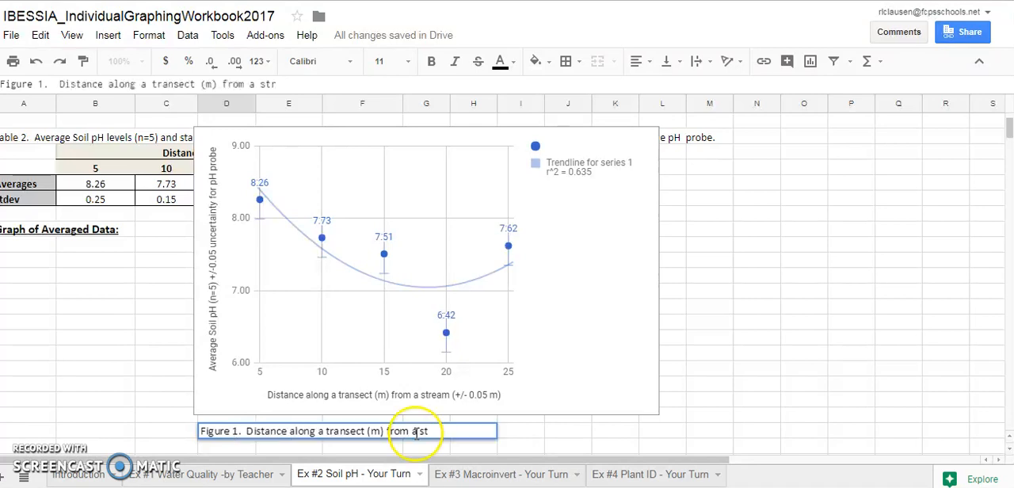
key(BackSpace)
key(BackSpace)
key(BackSpace)
key(BackSpace)
key(BackSpace)
key(BackSpace)
key(BackSpace)
key(BackSpace)
key(BackSpace)
key(BackSpace)
key(BackSpace)
key(BackSpace)
key(BackSpace)
key(BackSpace)
key(BackSpace)
key(BackSpace)
key(BackSpace)
key(BackSpace)
key(BackSpace)
key(BackSpace)
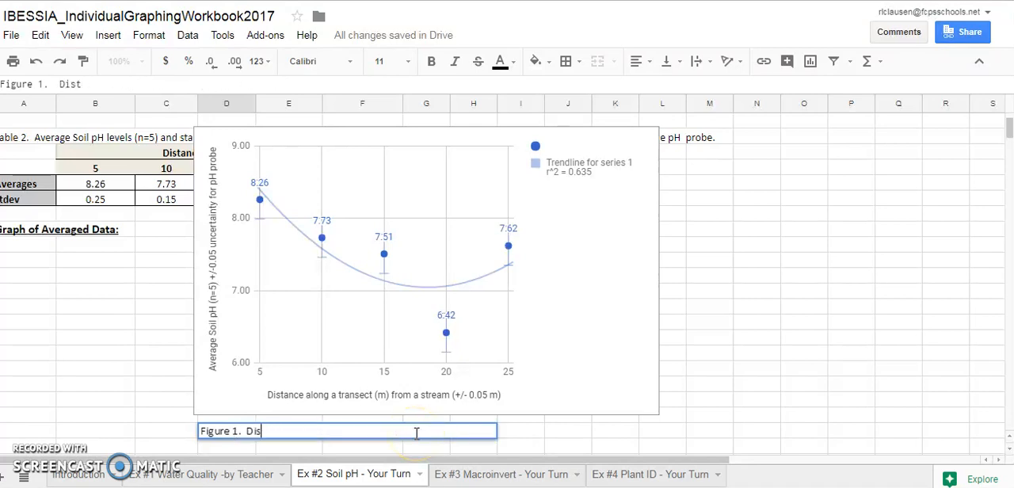